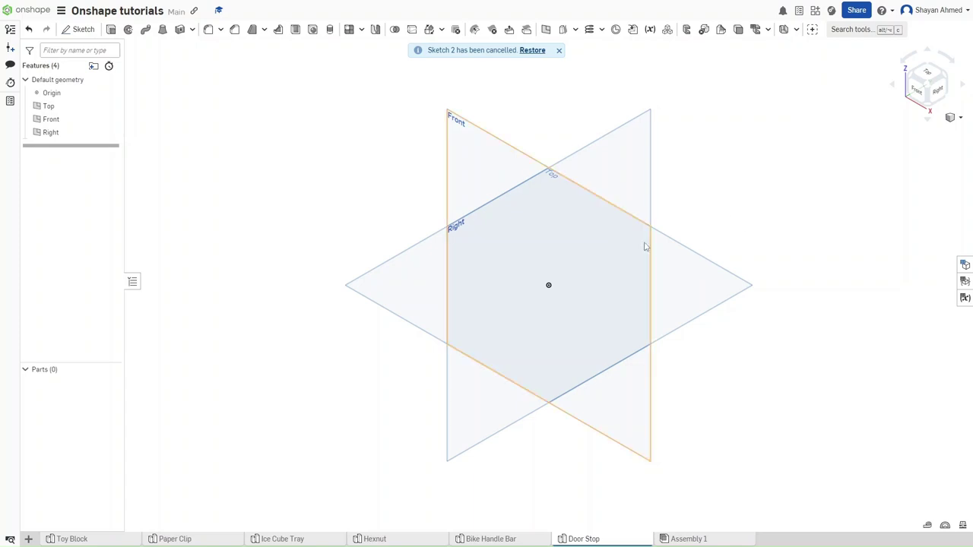
Start a sketch on the Front plane and draw a 6 in horizontal base line from the origin
left_click(487, 175)
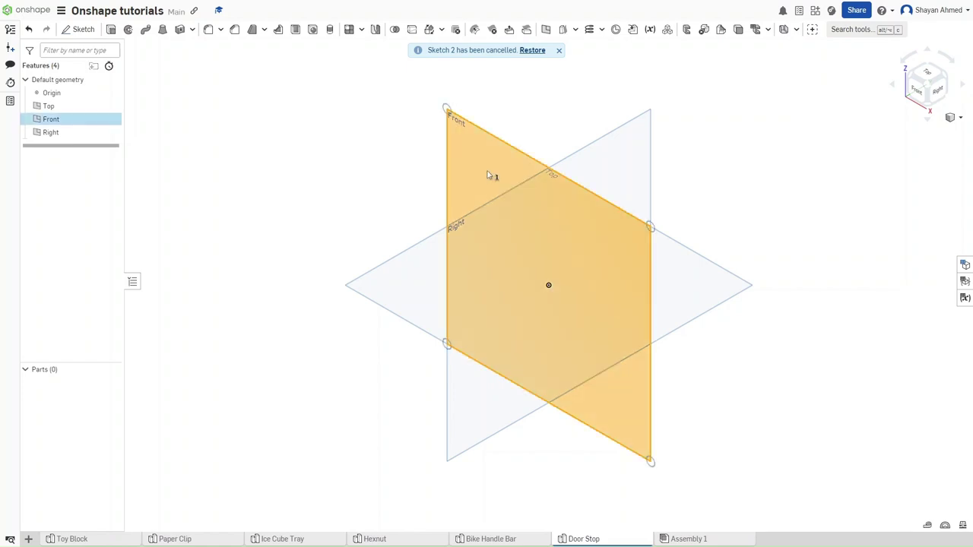
key("shift+s")
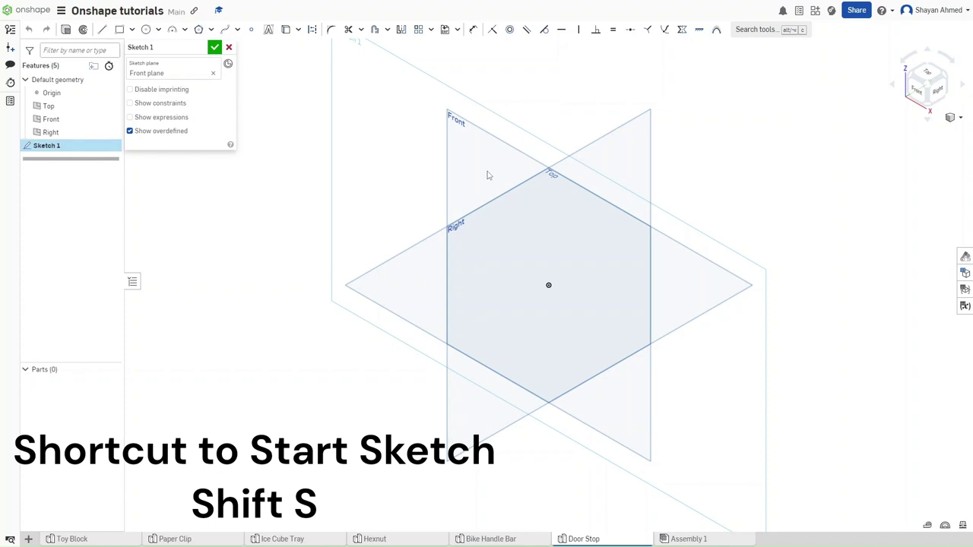
key("n")
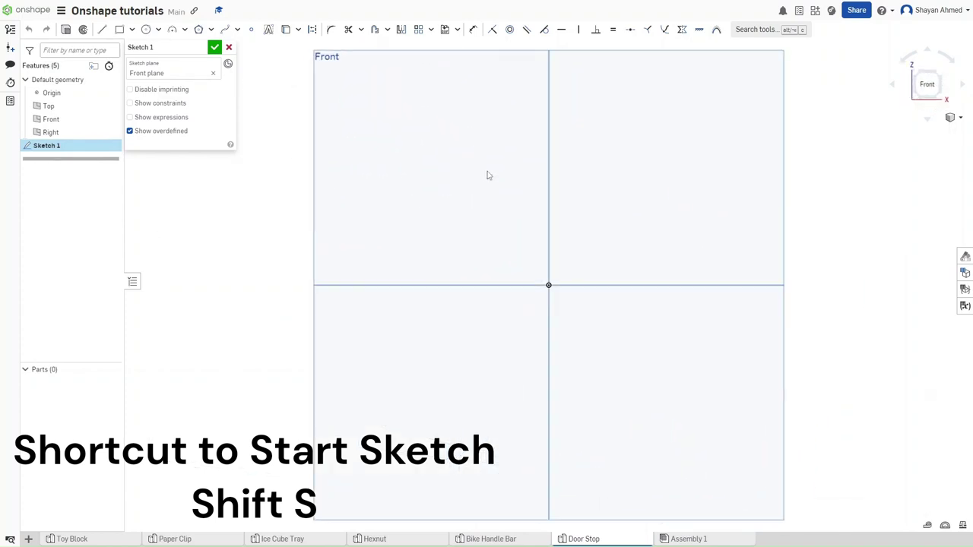
key("l")
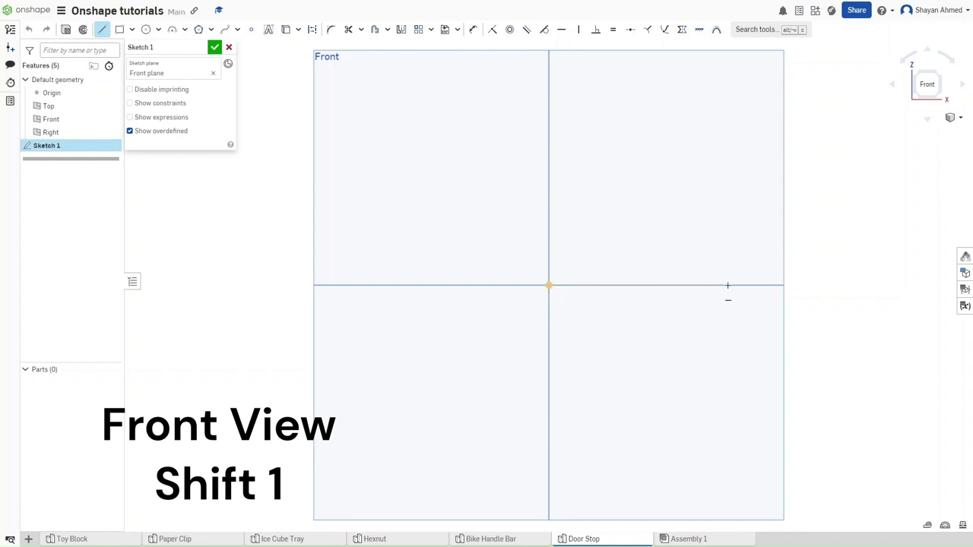
left_click(816, 285)
left_click(548, 285)
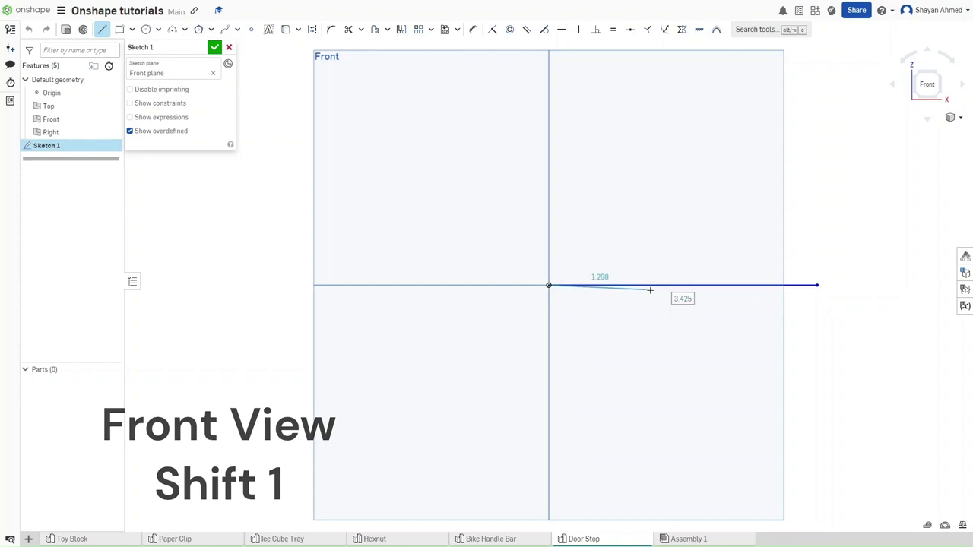
type("6")
key("Return")
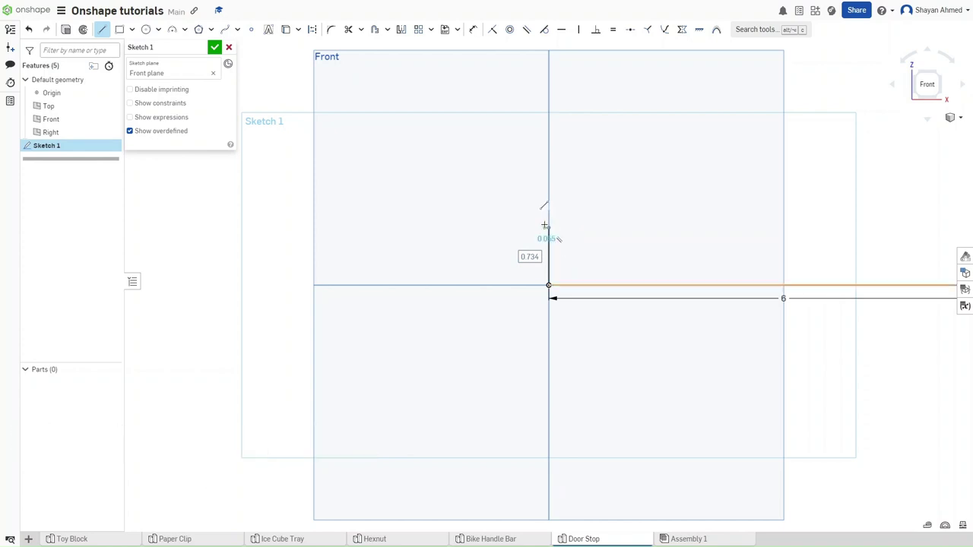
Complete the wedge profile with a 1.1 in vertical line at the origin, a 5.7 in sloping line and a short closing line to the base's end
type("1.1")
key("Return")
scroll(664, 299, "up", 2)
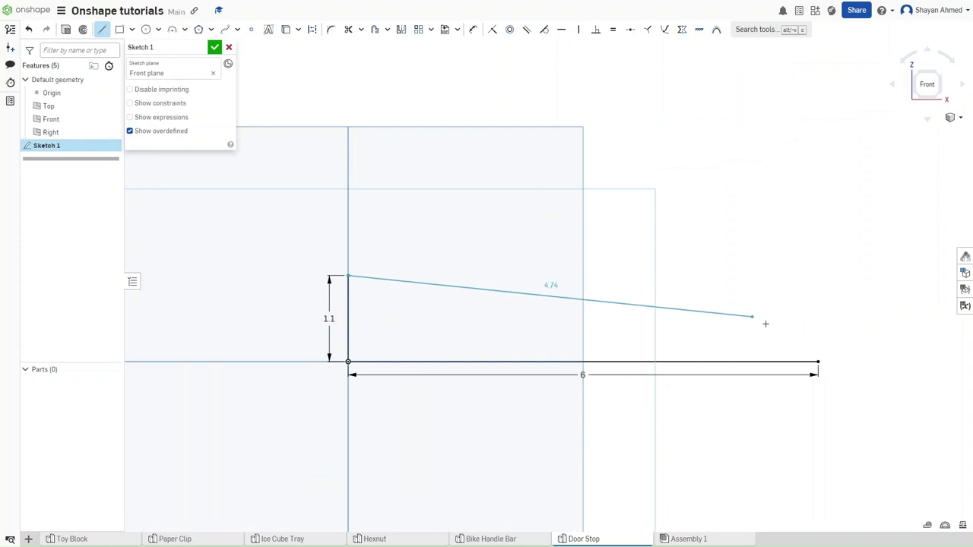
type("5")
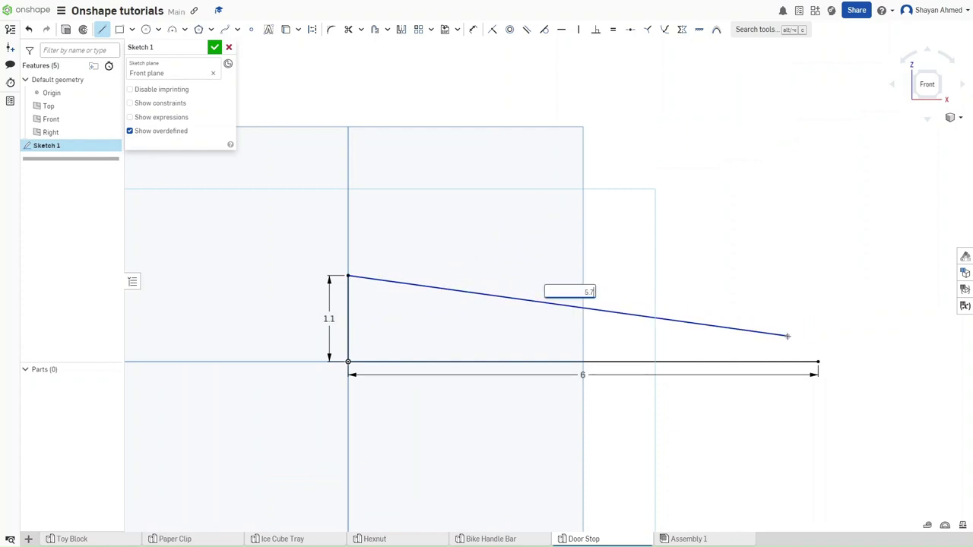
type(".7")
key("Return")
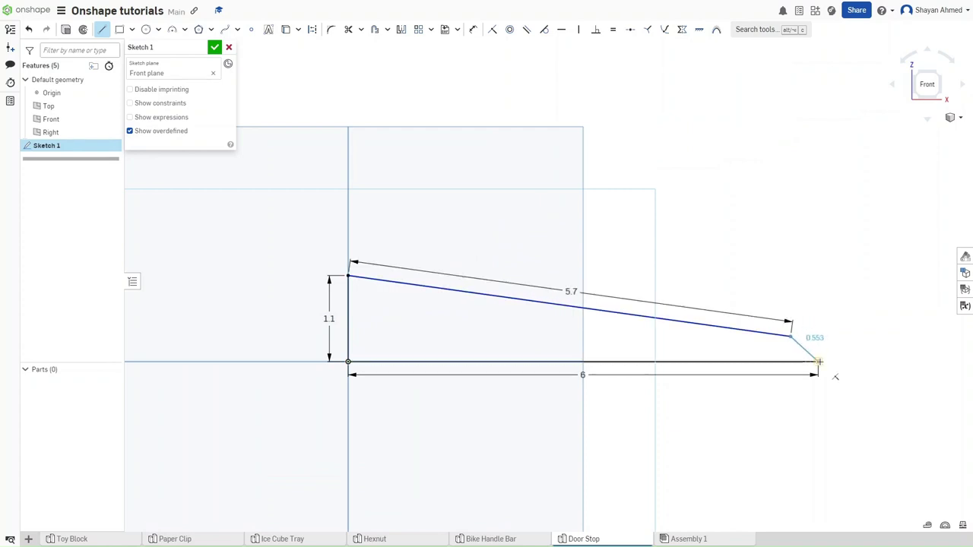
left_click(817, 361)
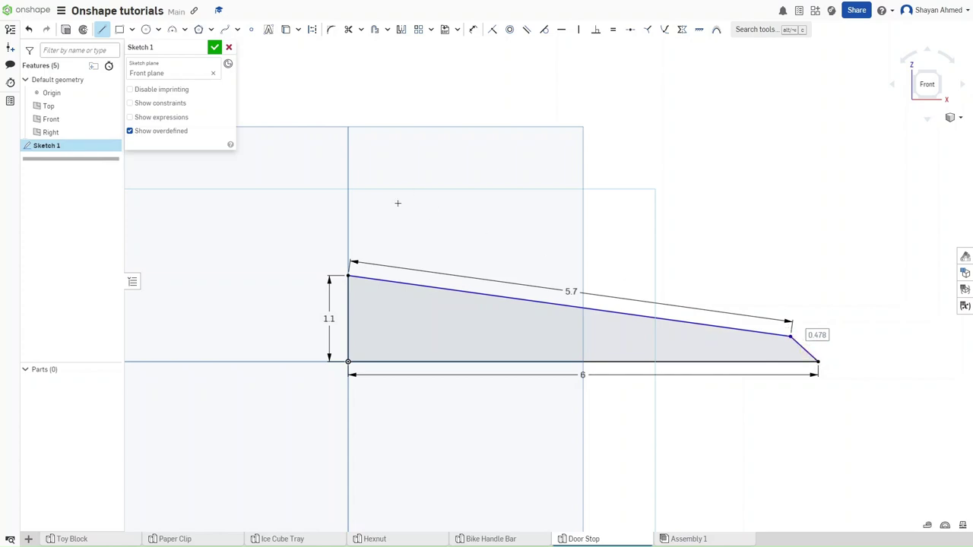
Dimension the angle between the vertical line and the sloping line at 82.56 degrees
key("d")
left_click(370, 278)
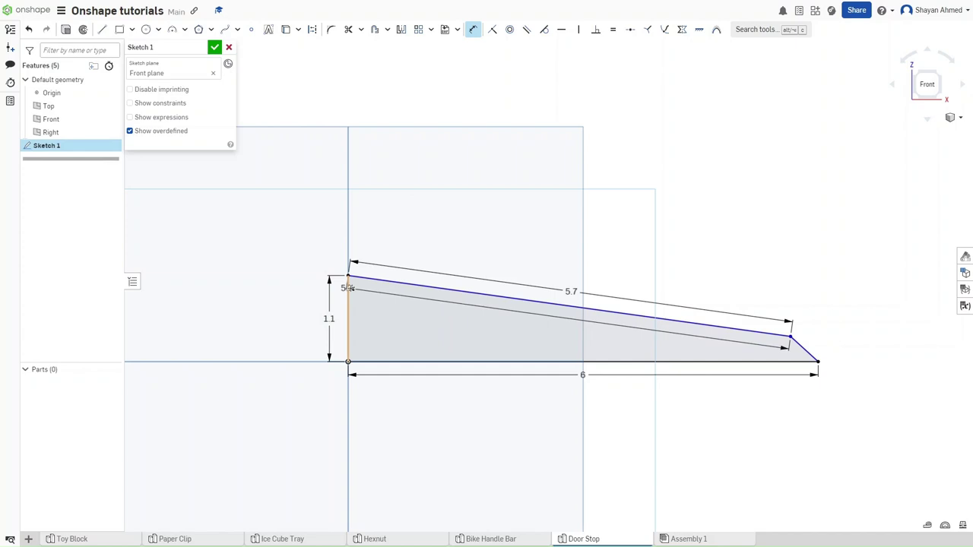
left_click(348, 304)
left_click(381, 297)
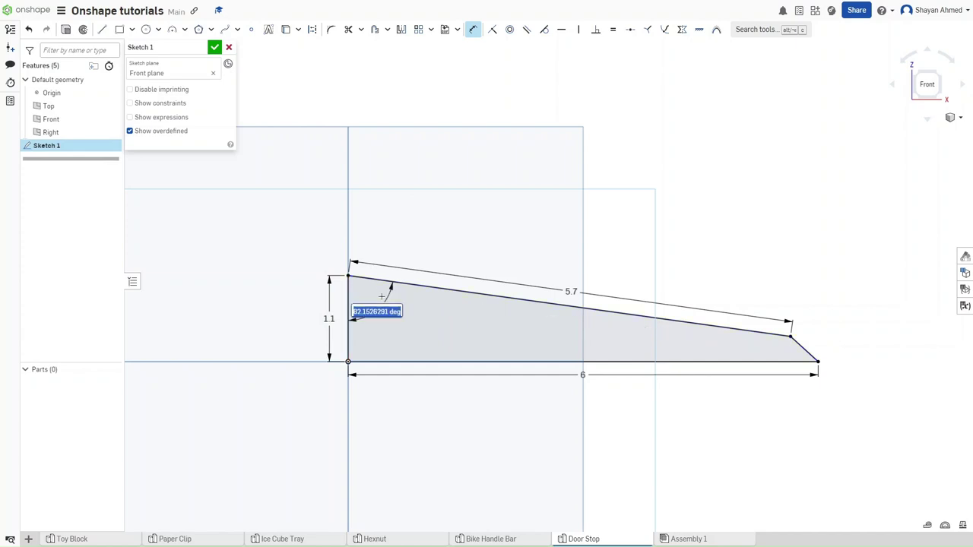
type("82.56")
key("Return")
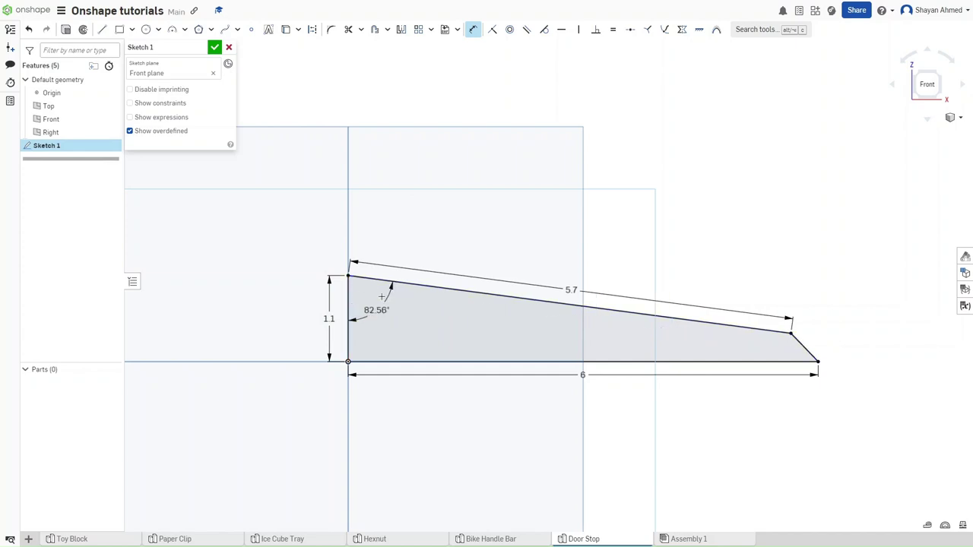
Extrude the wedge profile as a new solid, symmetrically about the Front plane
key("shift+e")
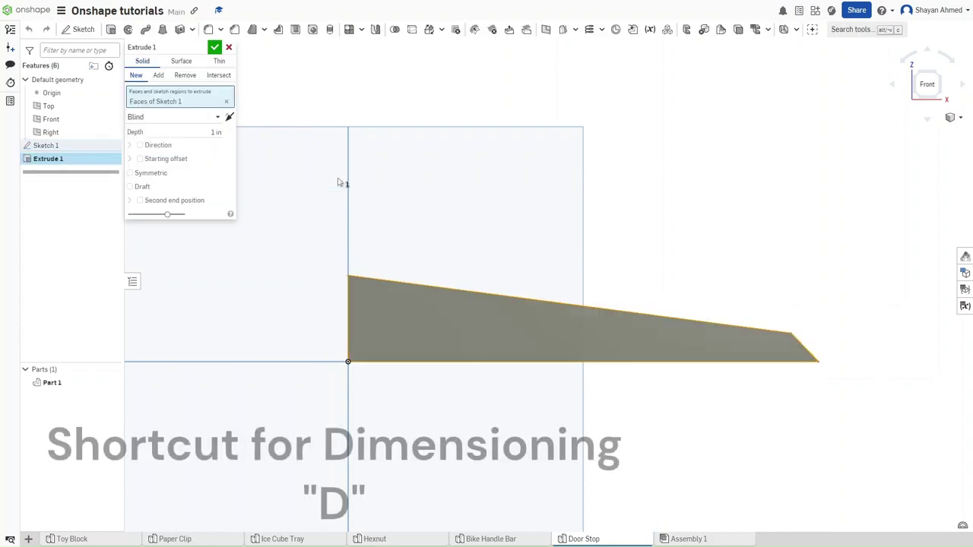
key("shift+7")
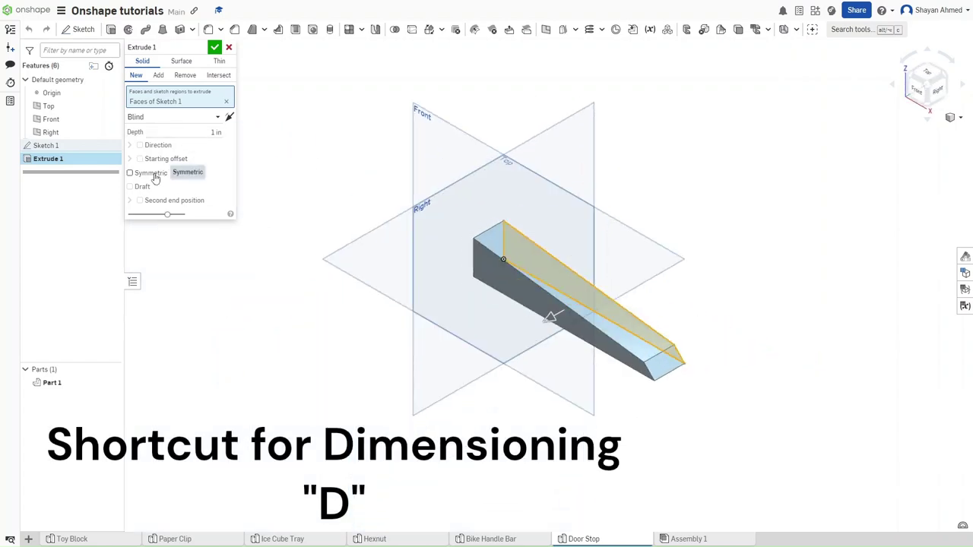
left_click(162, 173)
left_click(215, 130)
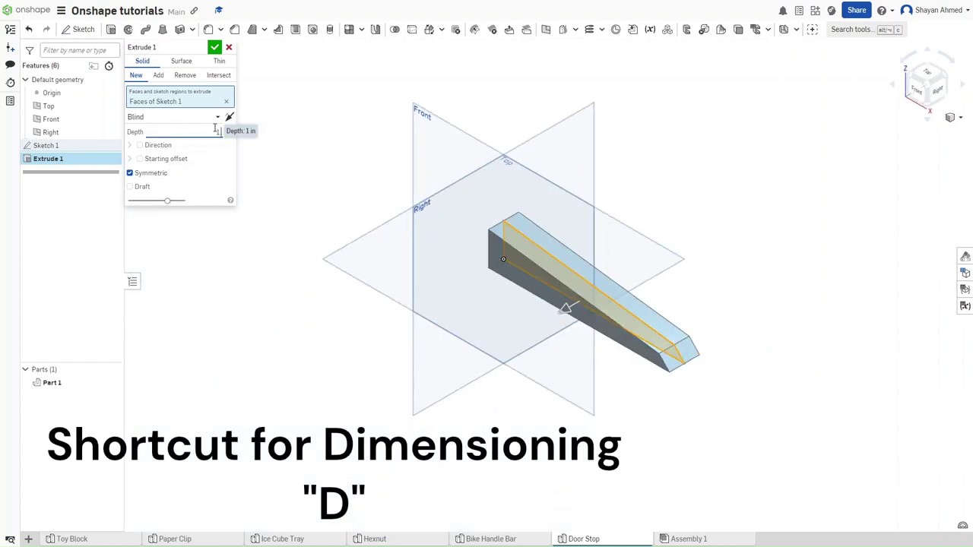
key("Return")
key("Return")
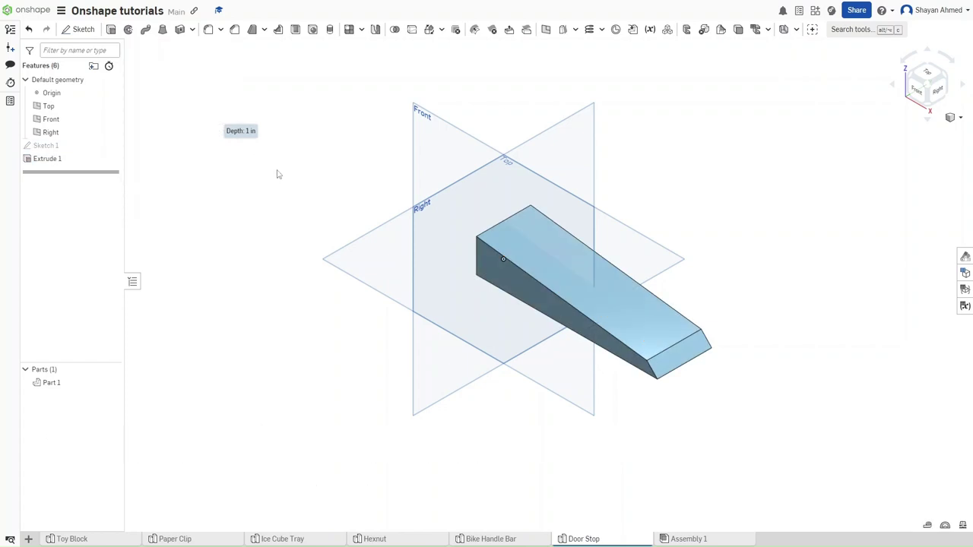
Fillet the two vertical edges at the wedge's thick end with a 0.9 in radius
key("shift+3")
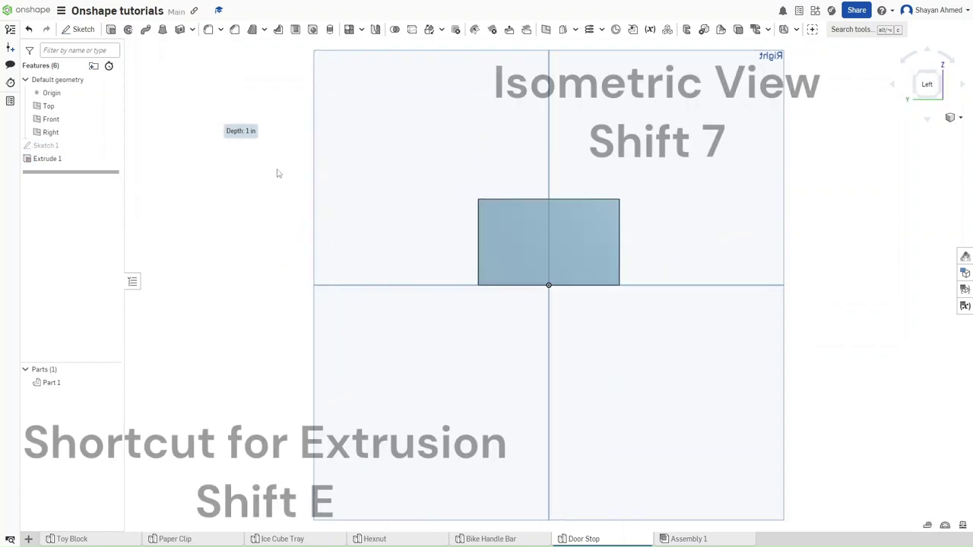
key("shift+f")
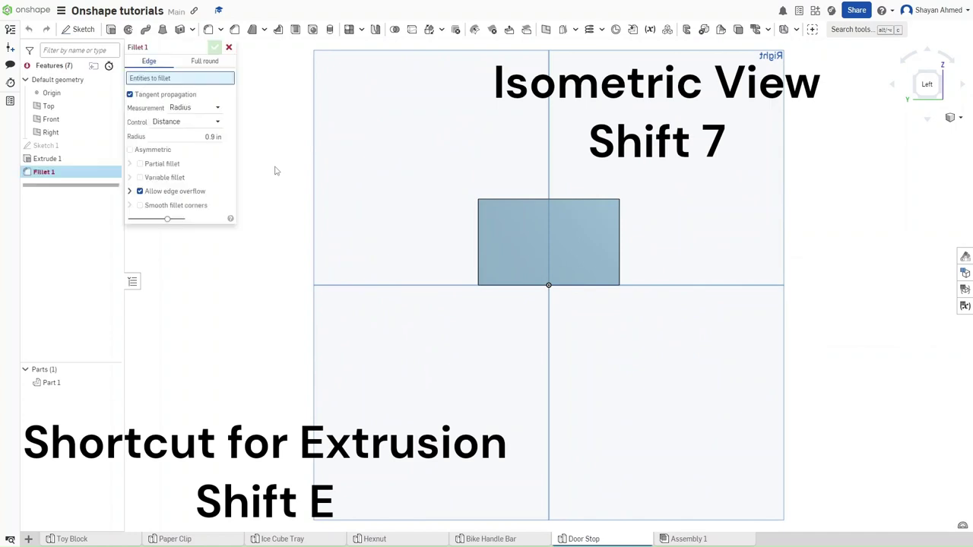
left_click(479, 228)
left_click(619, 232)
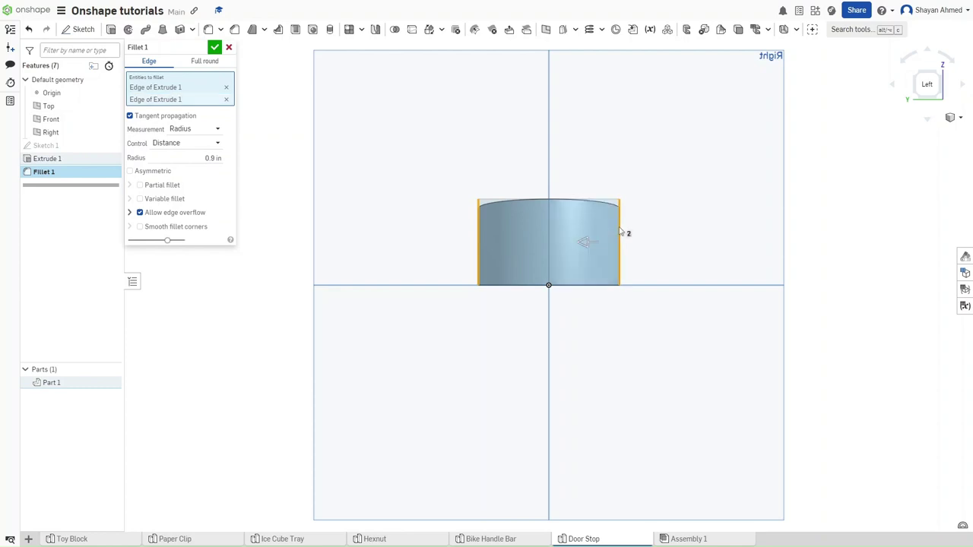
left_click(193, 156)
left_click(273, 177)
key("shift+7")
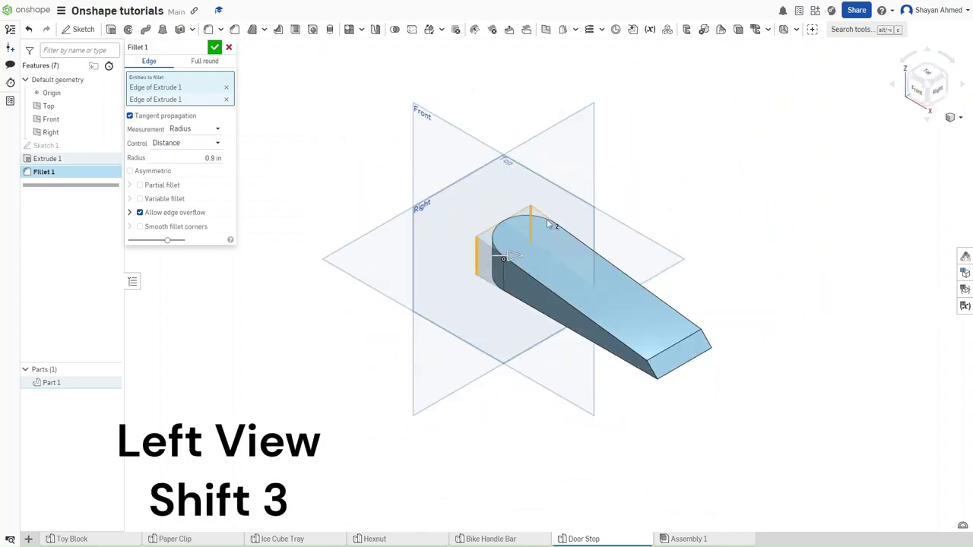
left_click(213, 47)
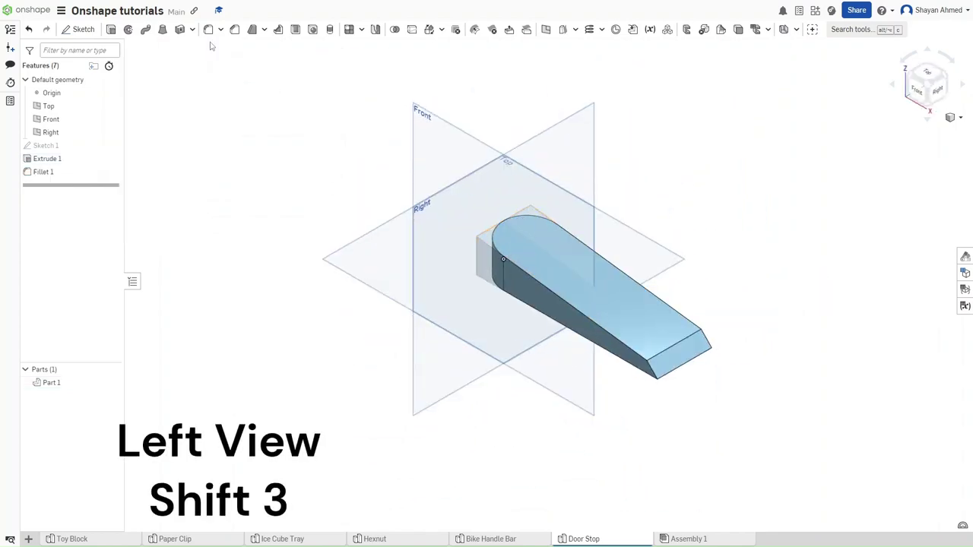
Start a sketch on the wedge's sloping top face and draw a 5 in by 0.1 in rectangle along its lower long edge
left_click(535, 252)
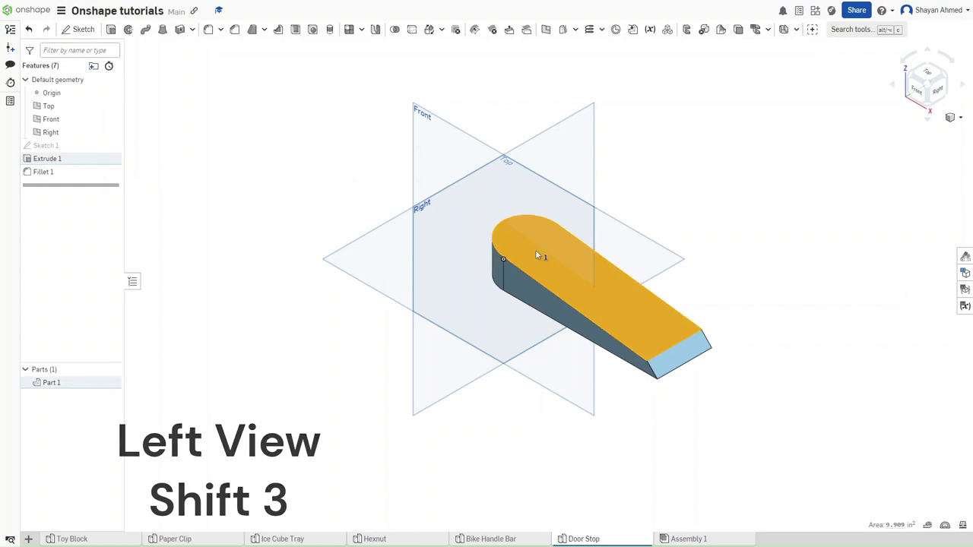
key("shift+s")
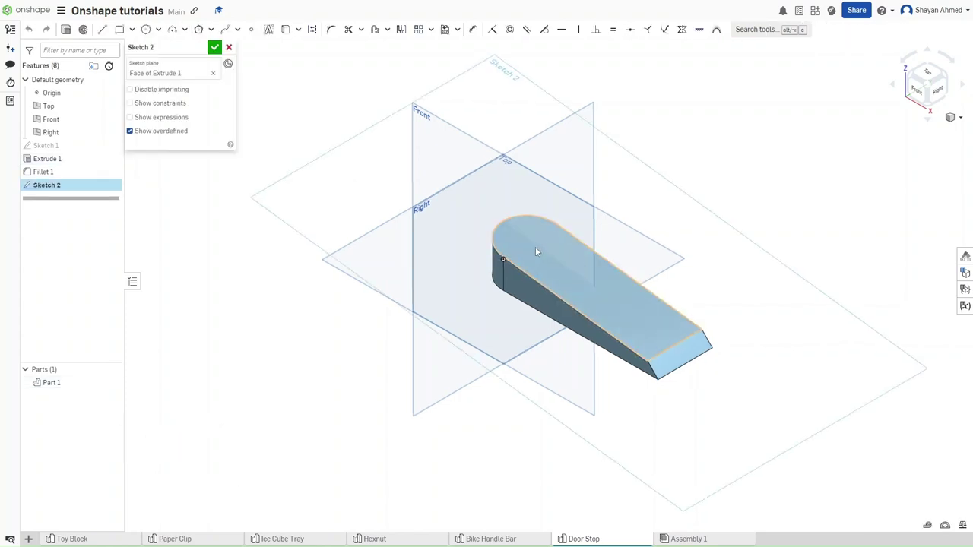
key("n")
middle_click_drag(598, 251, 471, 269)
scroll(556, 293, "up", 3)
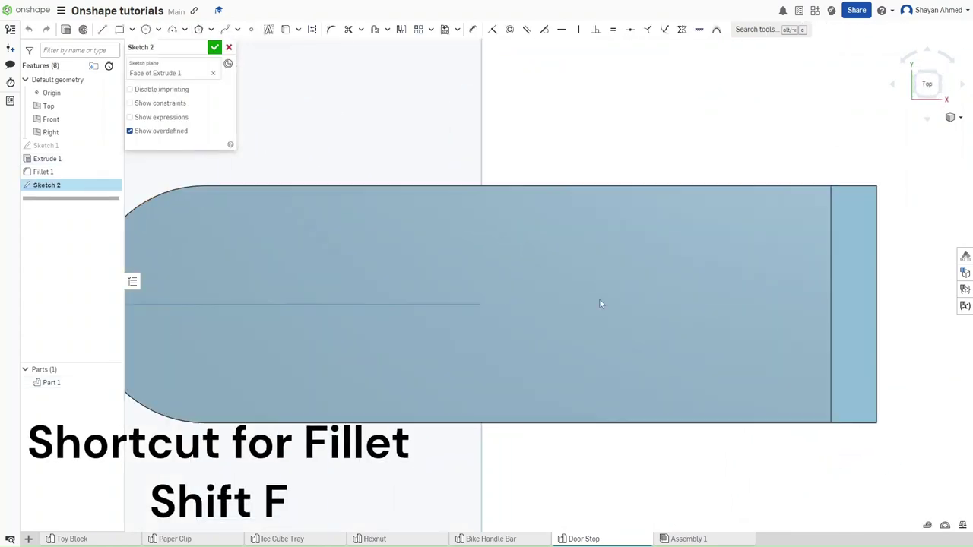
key("g")
left_click(871, 415)
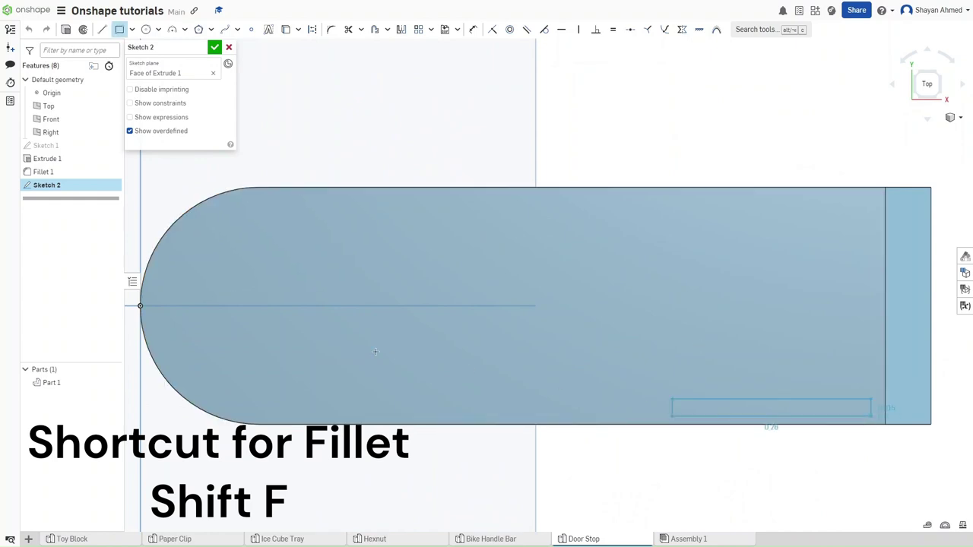
left_click(238, 398)
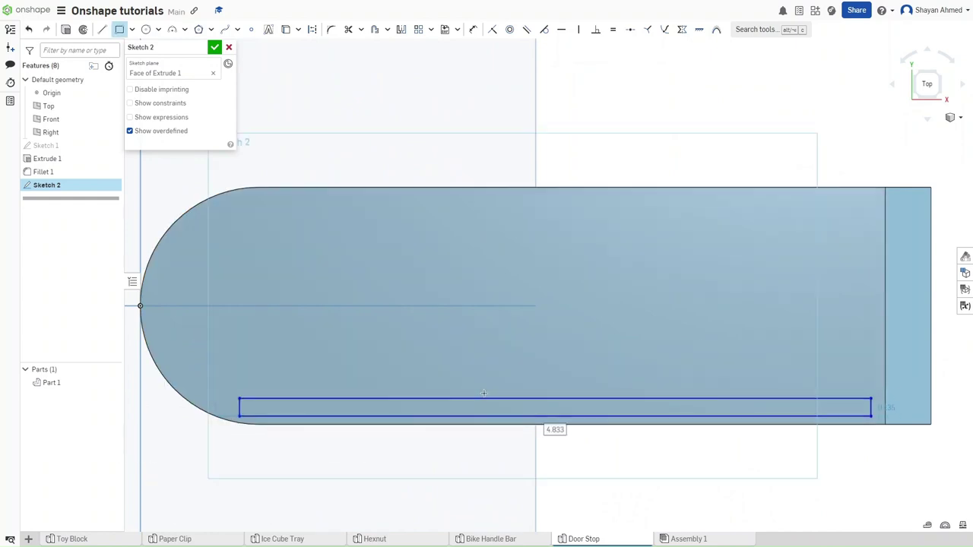
type("5")
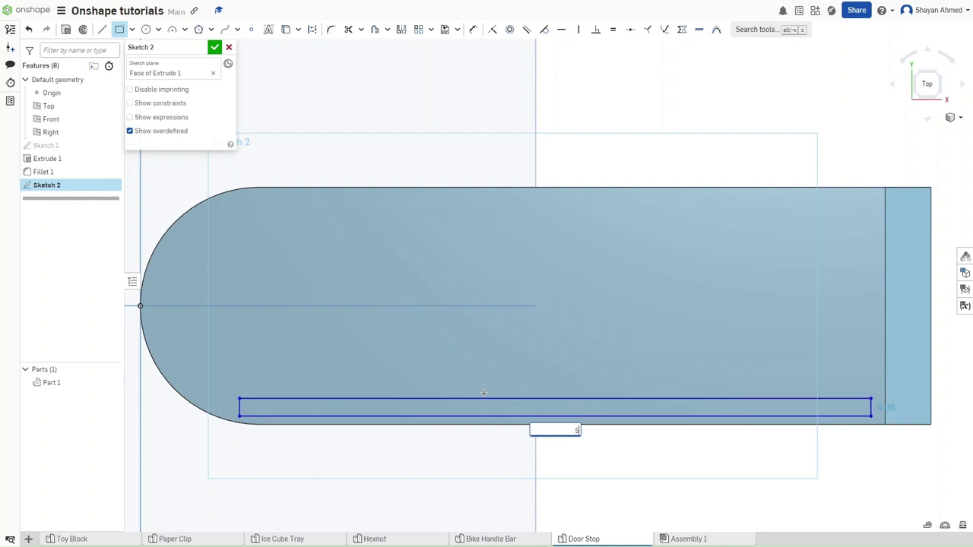
key("Return")
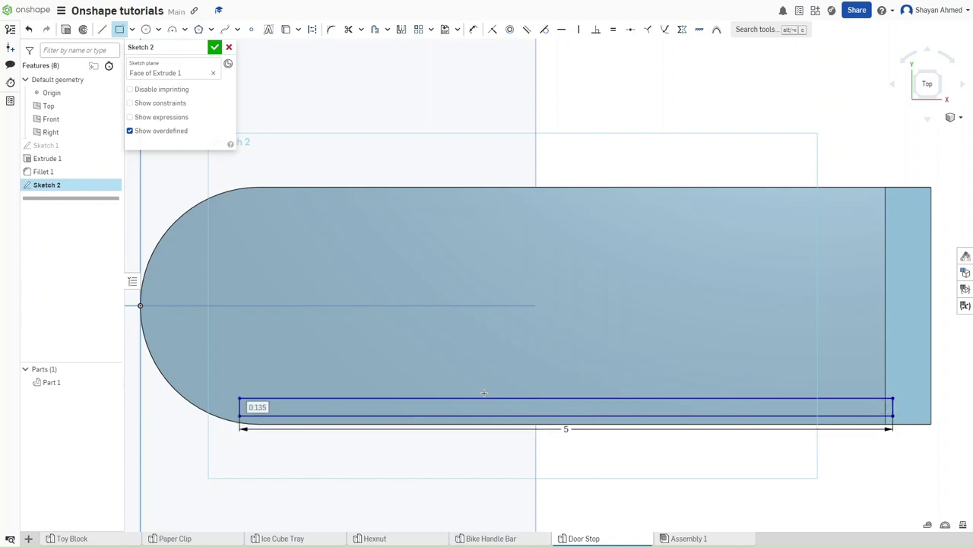
type("0.1")
key("Return")
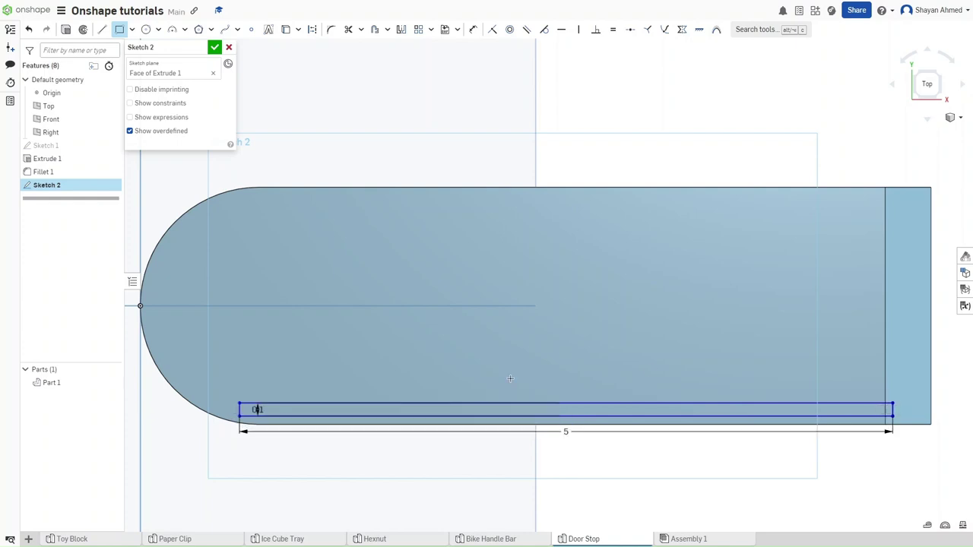
Draw a second thin corner rectangle, 5.2 in by 0.1 in, just above the first one on the sloping face
left_click(875, 386)
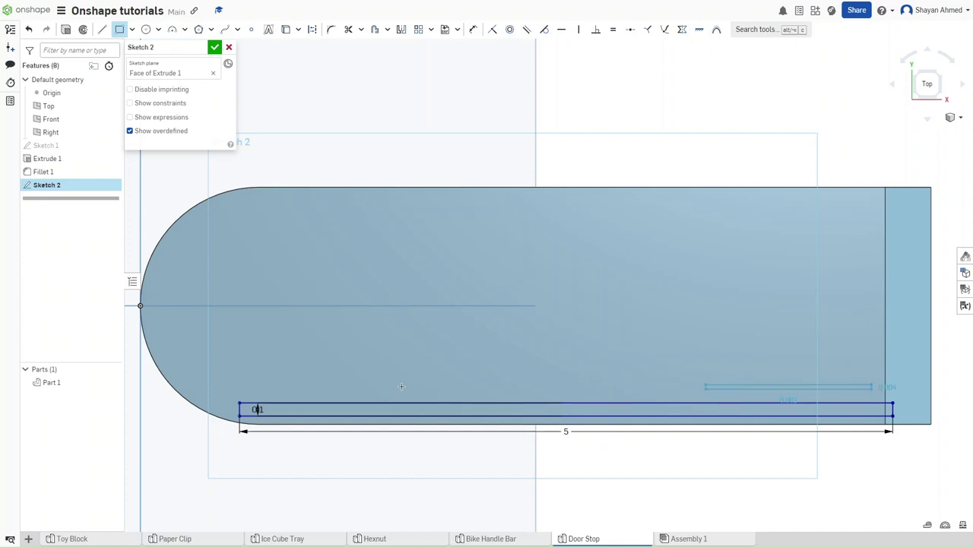
left_click(187, 373)
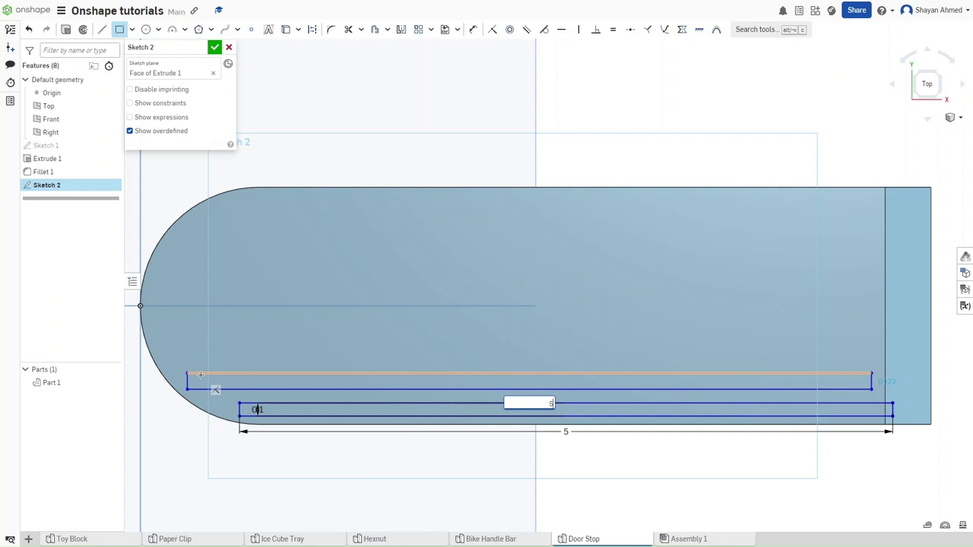
type("5.2")
key("Return")
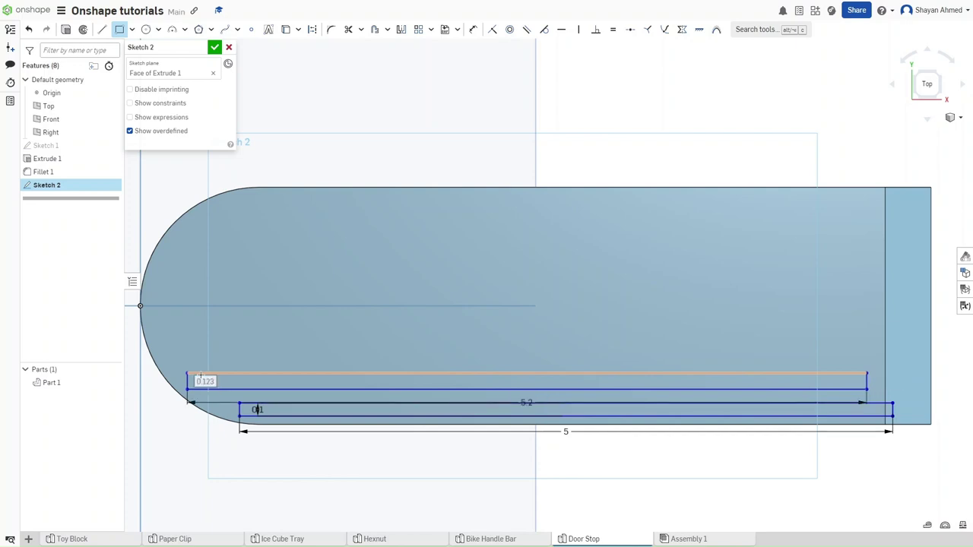
type("0.1")
key("Return")
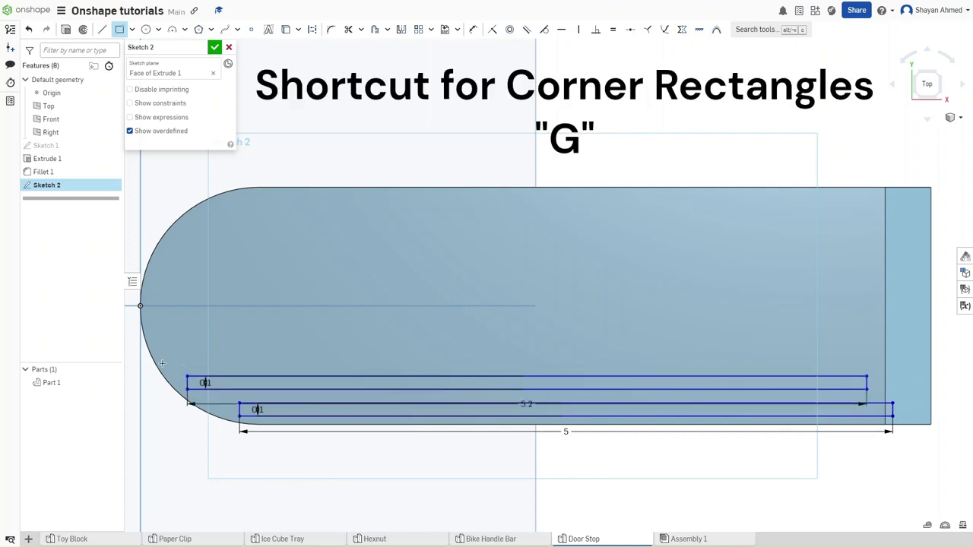
Draw a third corner rectangle, 5.35 in by 0.1 in, just above the second one on the sloping face
left_click(158, 364)
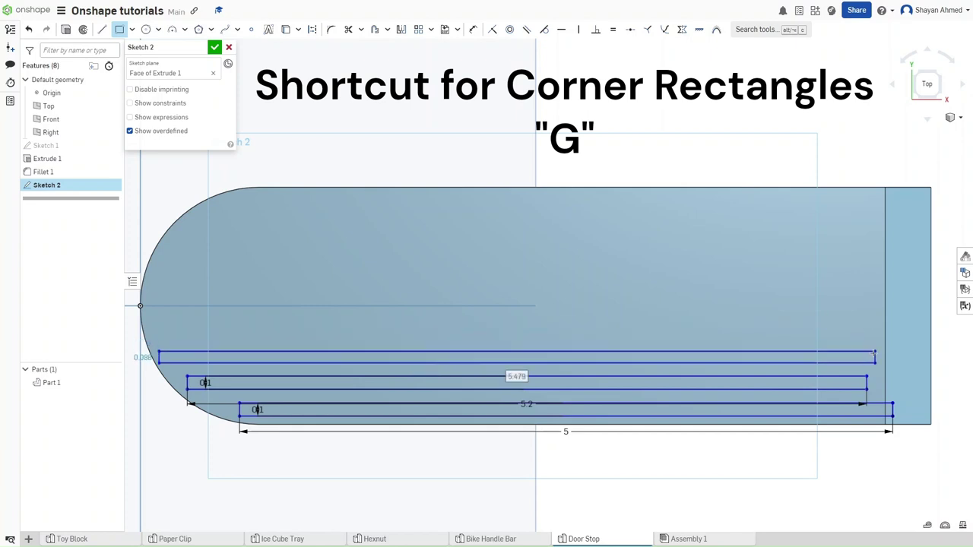
type("5.35")
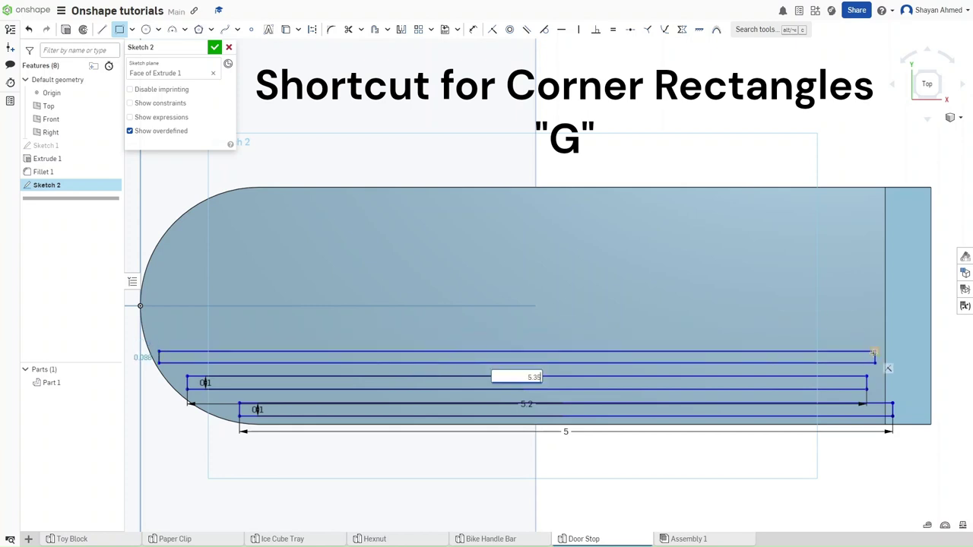
key("Tab")
type("0.1")
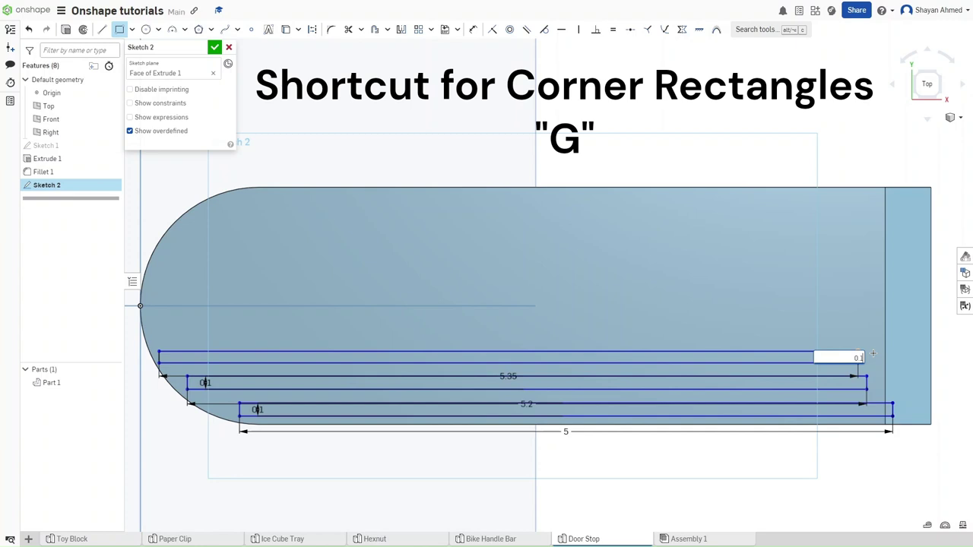
key("Return")
Draw a fourth corner rectangle, 5.45 in by 0.1 in, just above the third one on the sloping face
left_click(209, 322)
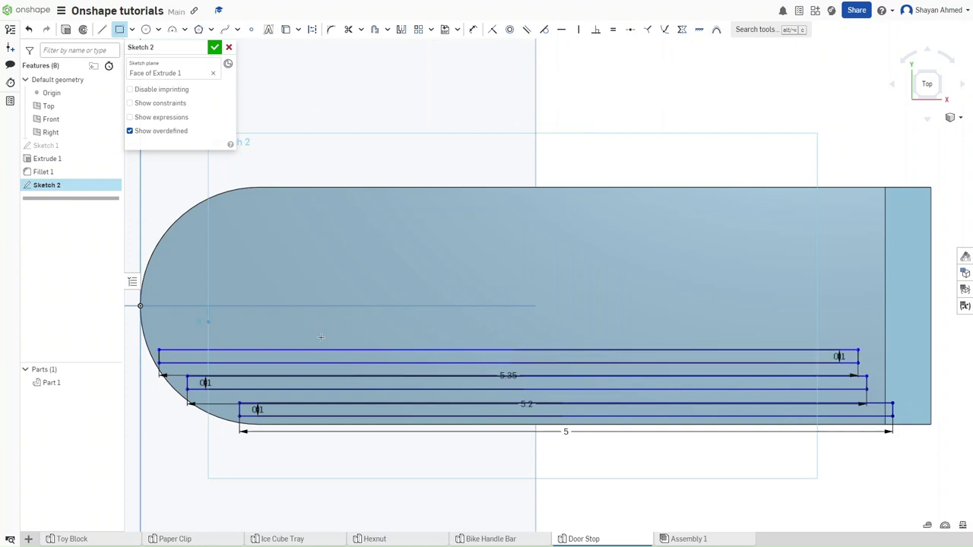
left_click(853, 339)
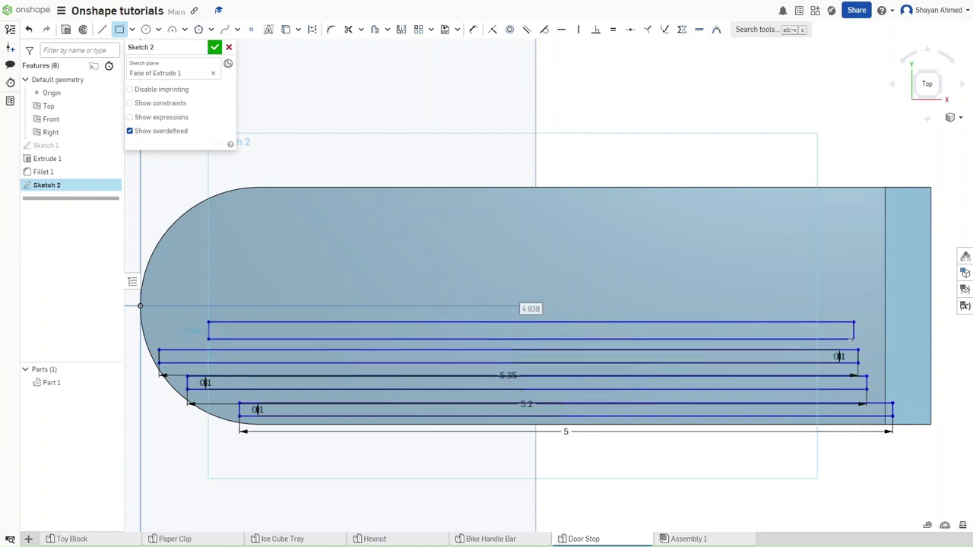
type("5.45")
key("Return")
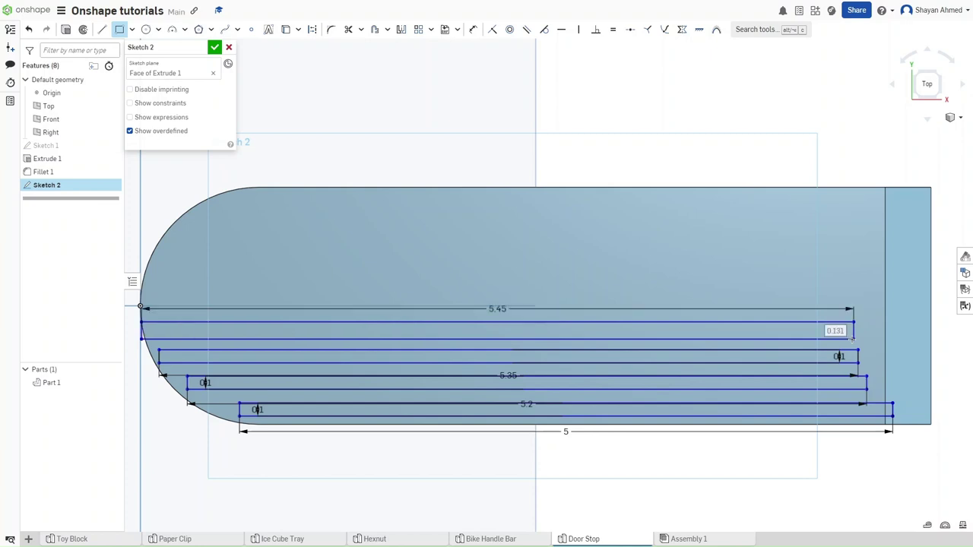
type("0.1")
key("Return")
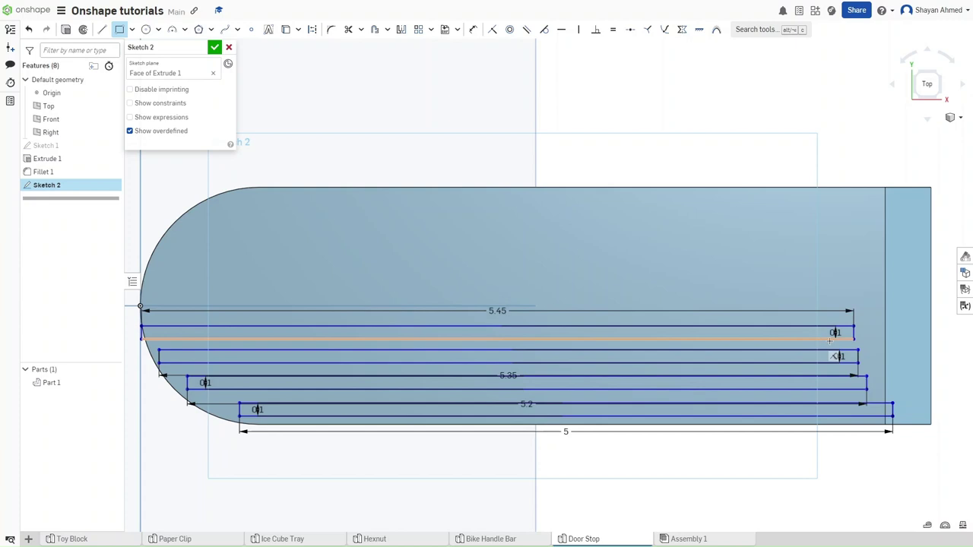
Move the lowest rectangle's short edge at the thin end back inside the sloping face's end edge
key("d")
scroll(790, 380, "up", 5)
key("Escape")
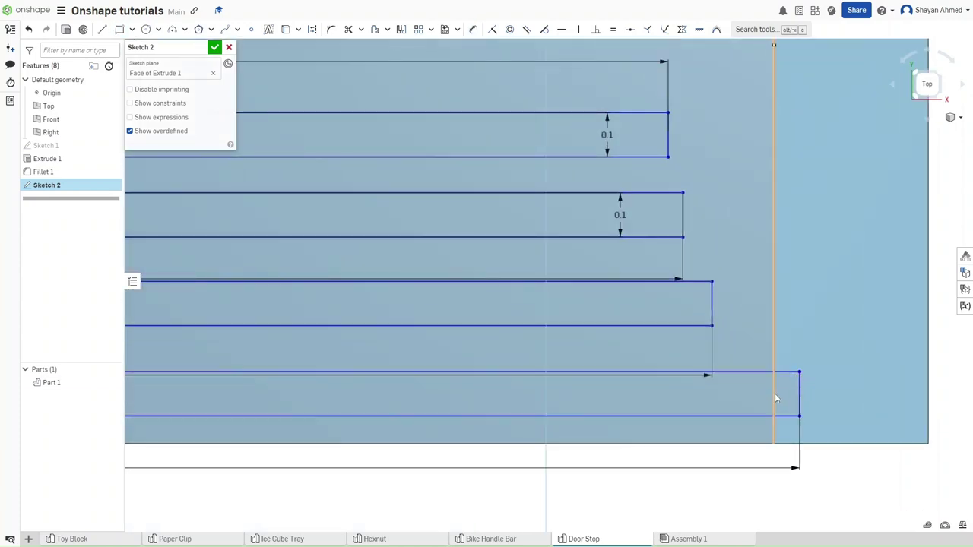
left_click(775, 398)
left_click(799, 395)
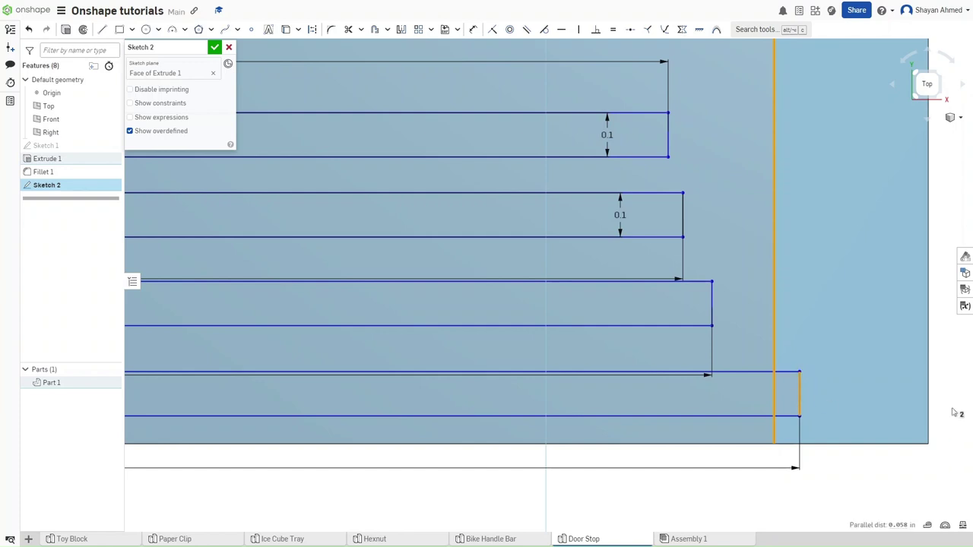
left_click(951, 410)
left_click(799, 392)
left_click_drag(799, 390, 768, 391)
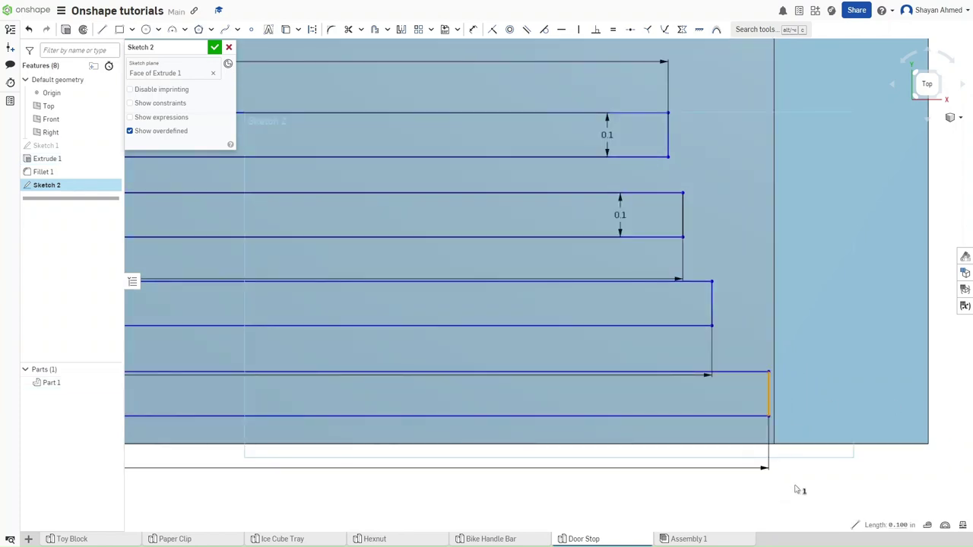
left_click(795, 488)
Dimension the lowest rectangle's short end edge 0.043 in from the sloping face's thin-end edge
key("u")
left_click(769, 395)
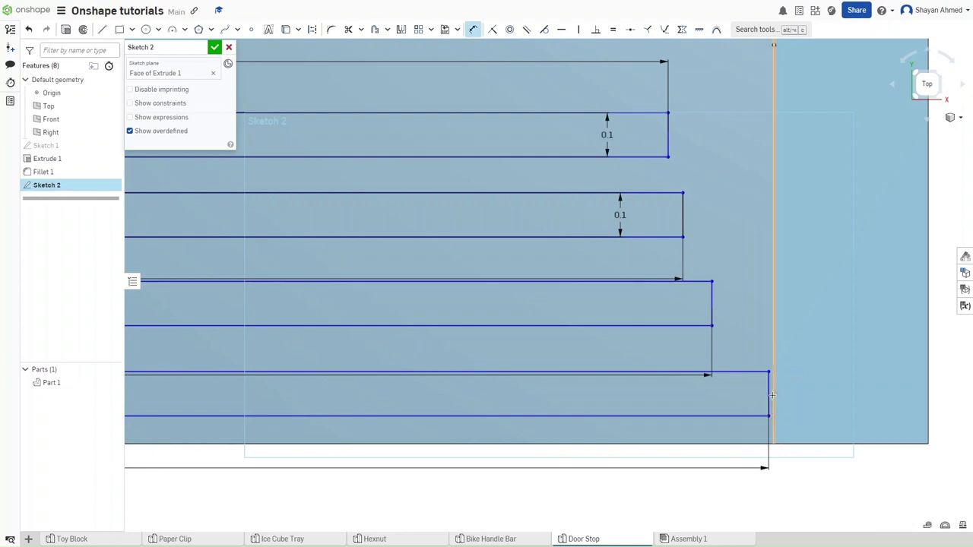
left_click(774, 395)
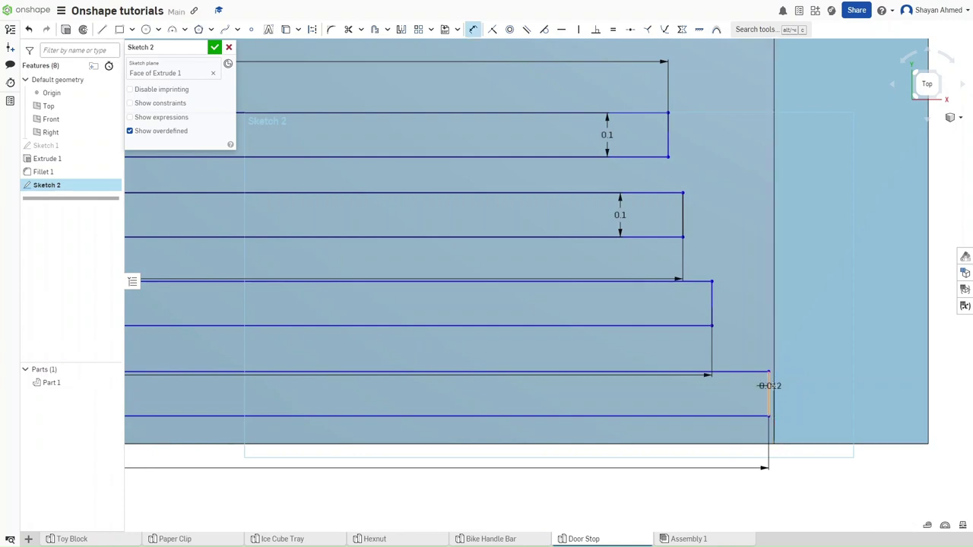
left_click(807, 385)
type("0.0")
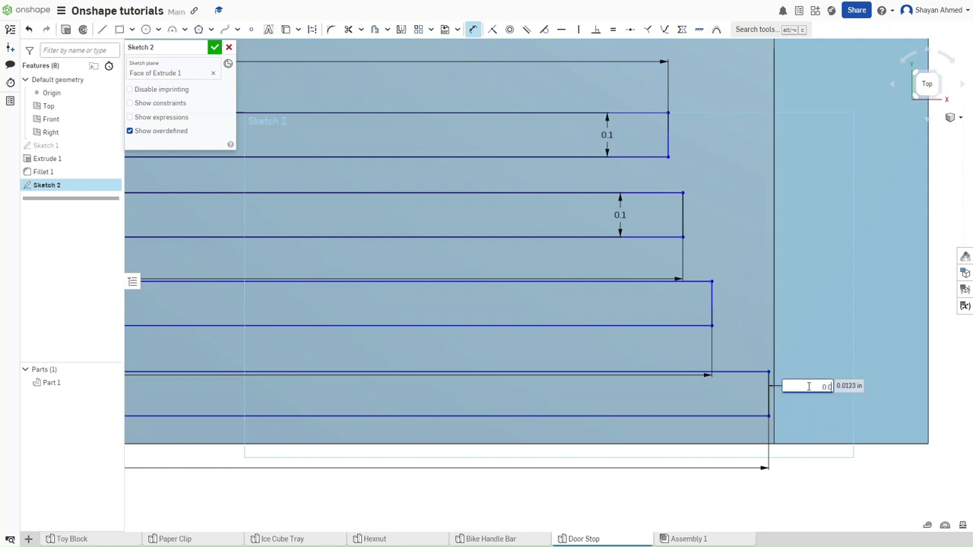
type("43")
key("Return")
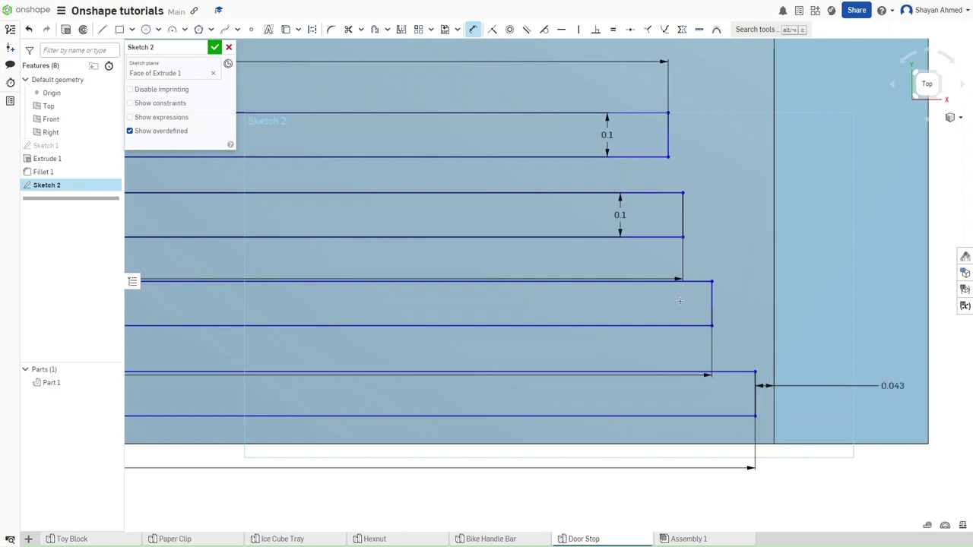
Dimension the second rectangle's short end edge 0.043 in from the sloping face's thin-end edge
left_click(710, 308)
left_click(774, 304)
left_click(789, 304)
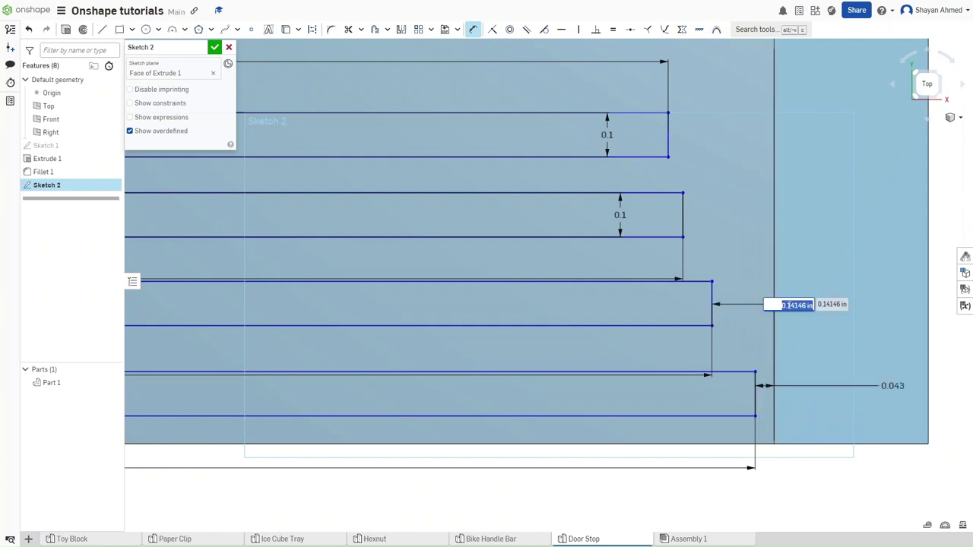
type("0.043")
key("Return")
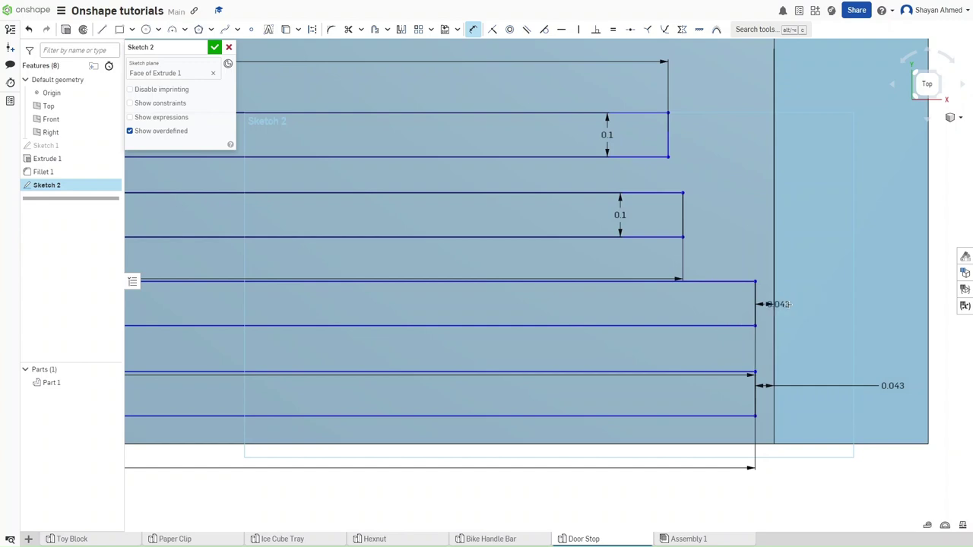
Dimension the third rectangle's short end edge 0.043 in from the sloping face's thin-end edge
left_click(683, 215)
left_click(774, 217)
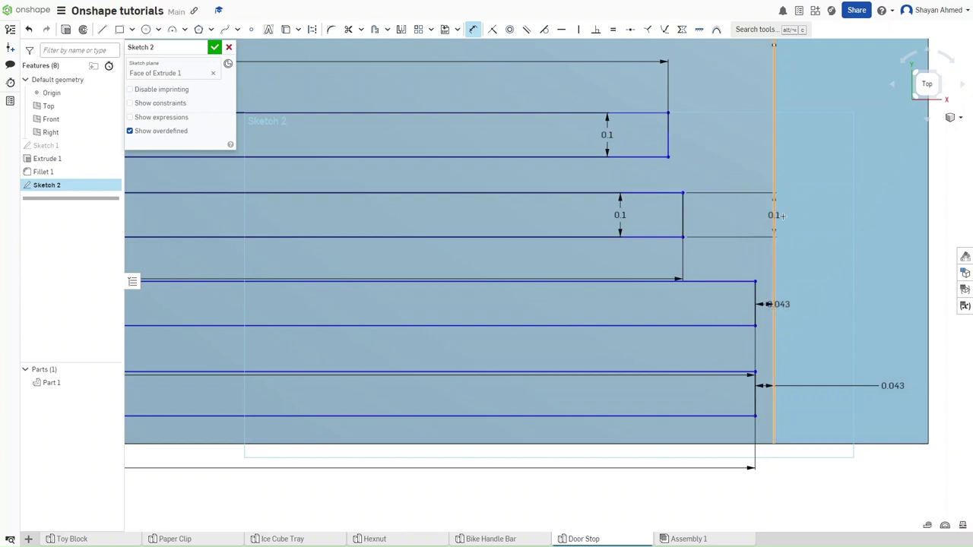
left_click(798, 217)
type("0.043")
key("Return")
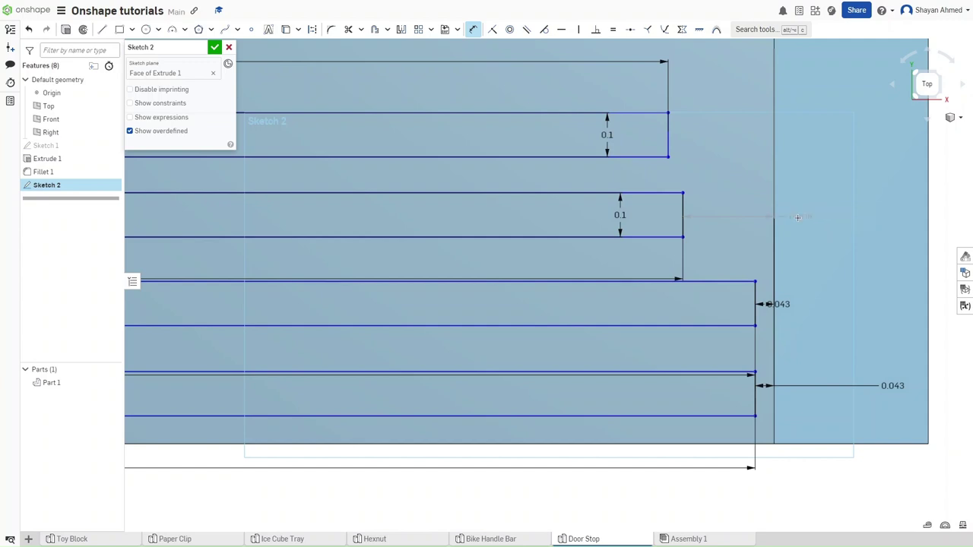
Dimension the fourth rectangle's short end edge 0.043 in from the sloping face's thin-end edge
middle_click_drag(674, 102, 632, 243)
left_click(625, 265)
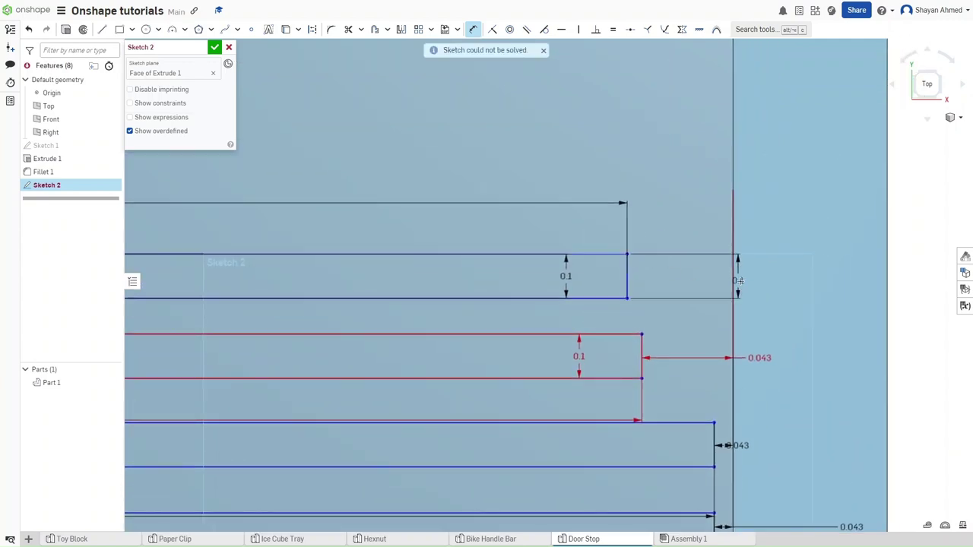
left_click(733, 277)
left_click(770, 277)
type("0.0")
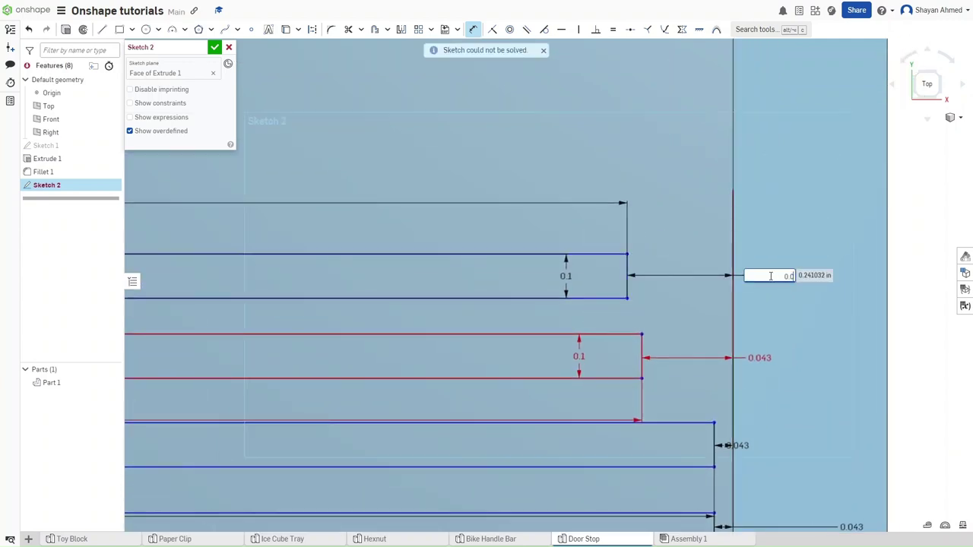
type("43")
key("Return")
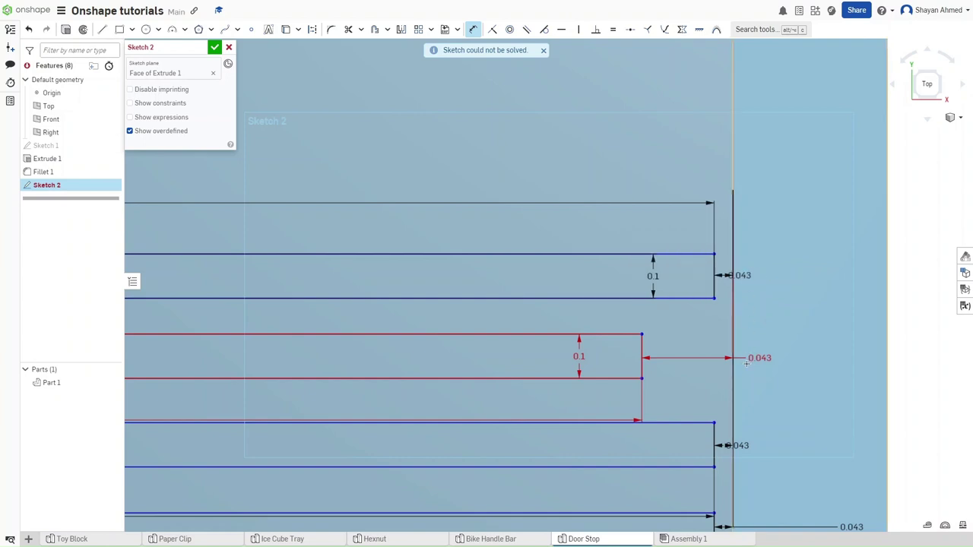
Check the conflicting third rectangle along to the rounded end and undo the last sketch change
key("Escape")
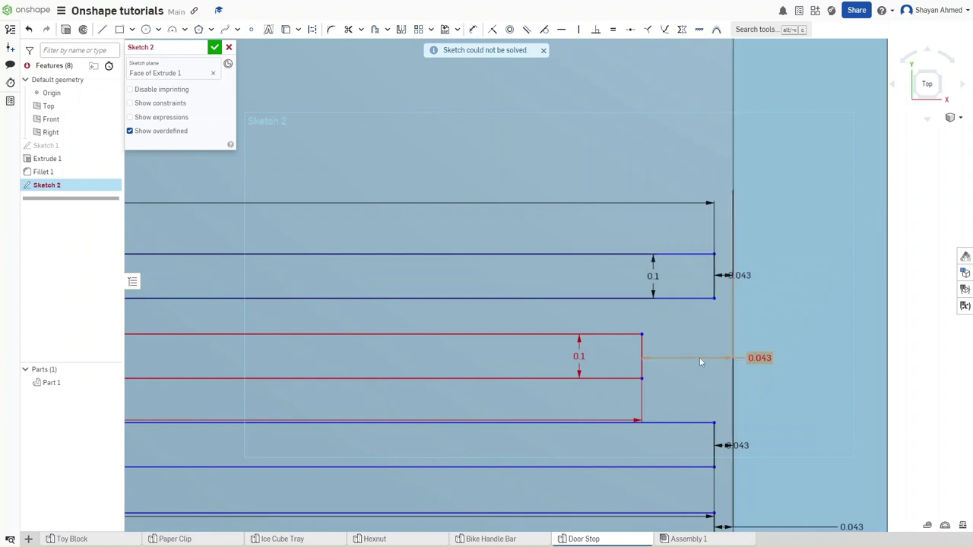
left_click(690, 368)
scroll(391, 375, "down", 3)
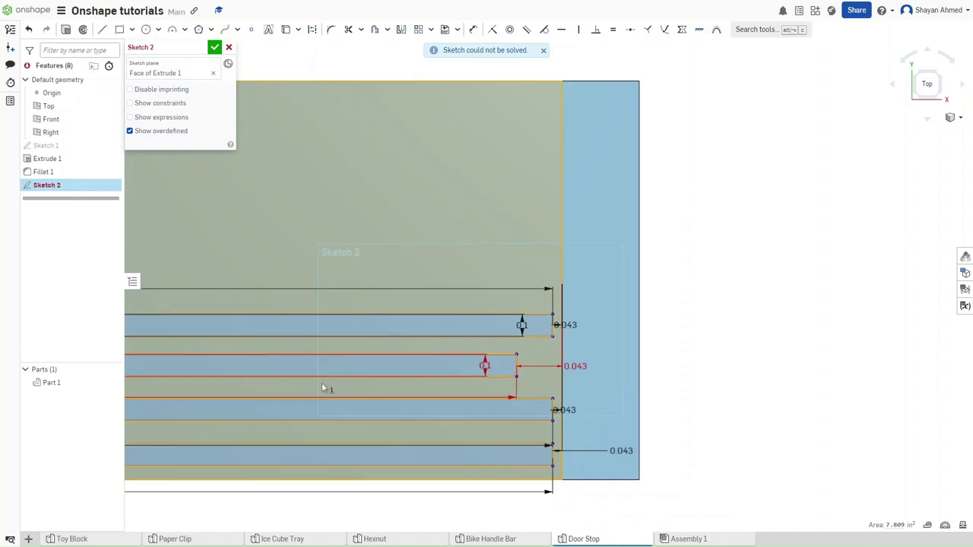
left_click(322, 382)
middle_click_drag(324, 384, 843, 389)
scroll(329, 365, "down", 3)
middle_click_drag(249, 377, 538, 389)
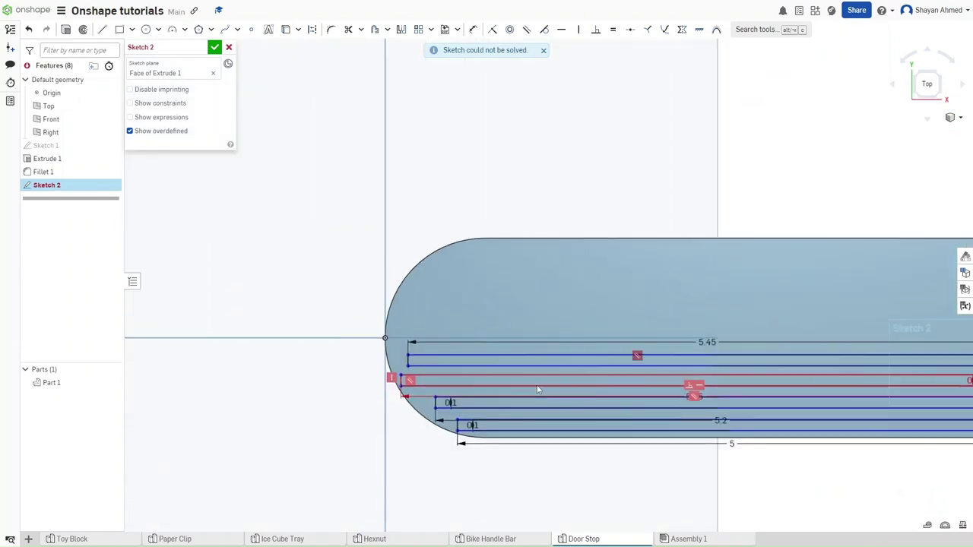
scroll(388, 391, "up", 2)
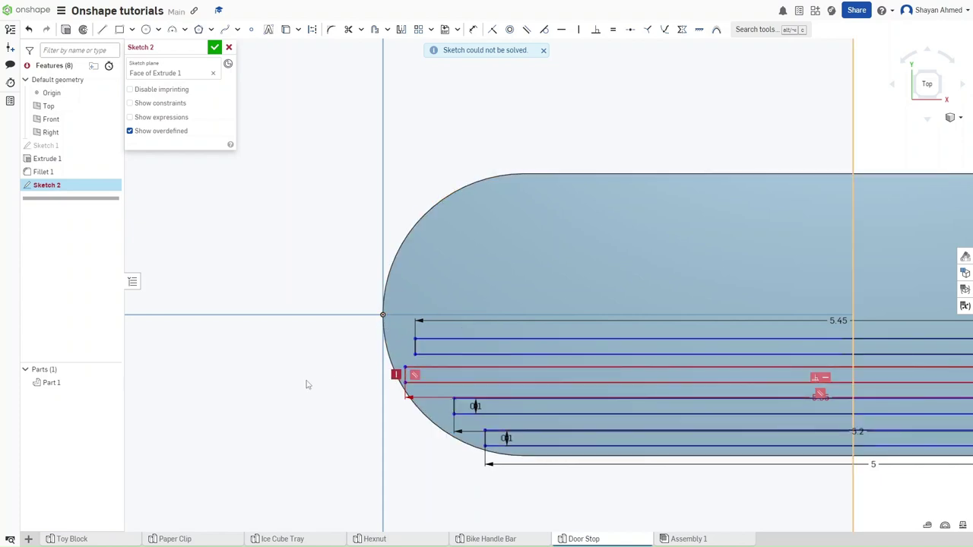
key("ctrl+z")
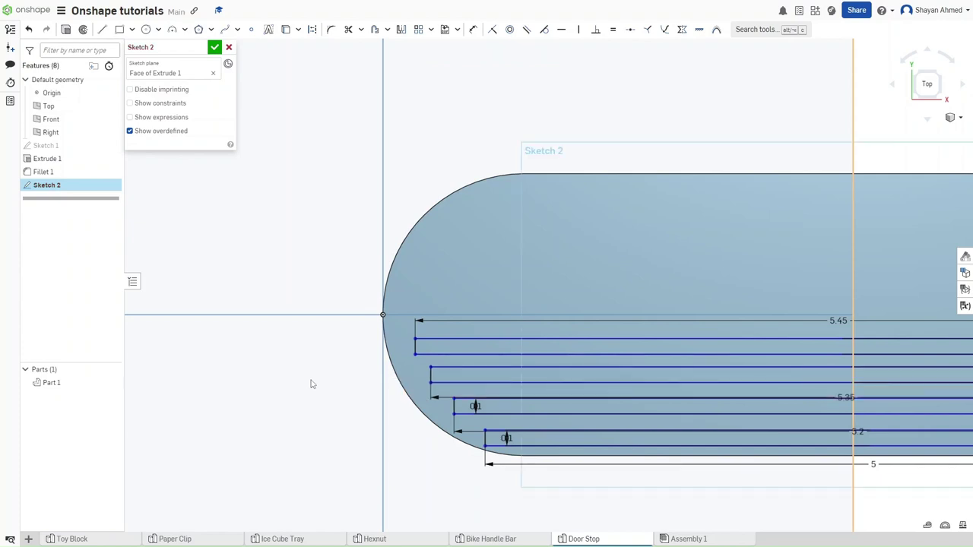
Set the gap between the lowest rectangle's upper edge and the second rectangle's lower edge to 0.1 in
middle_click_drag(508, 378, 357, 380)
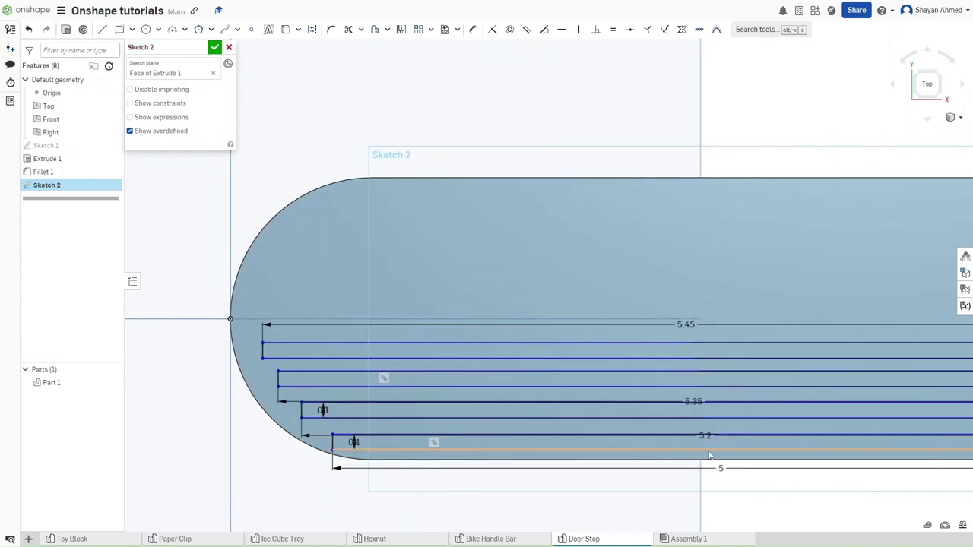
middle_click_drag(709, 455, 505, 448)
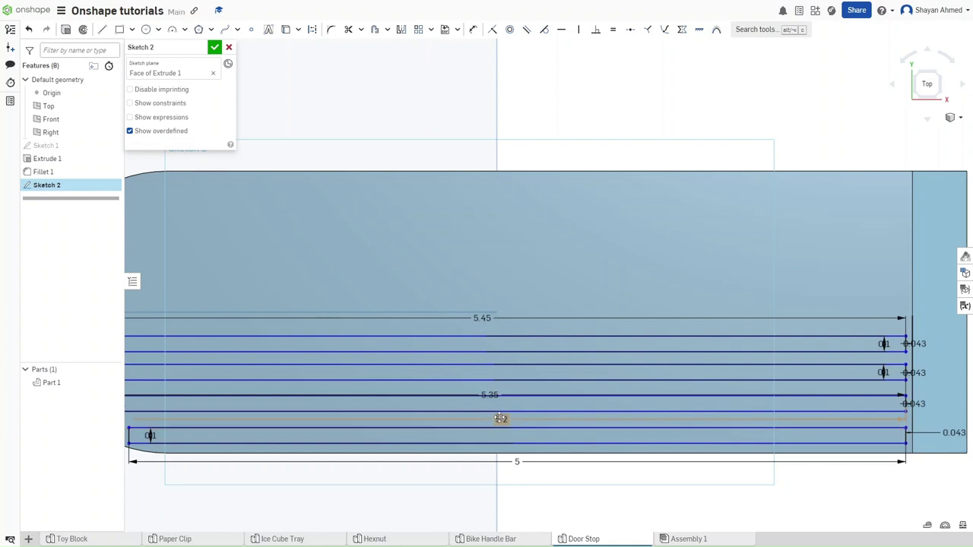
left_click(905, 435)
scroll(903, 415, "up", 3)
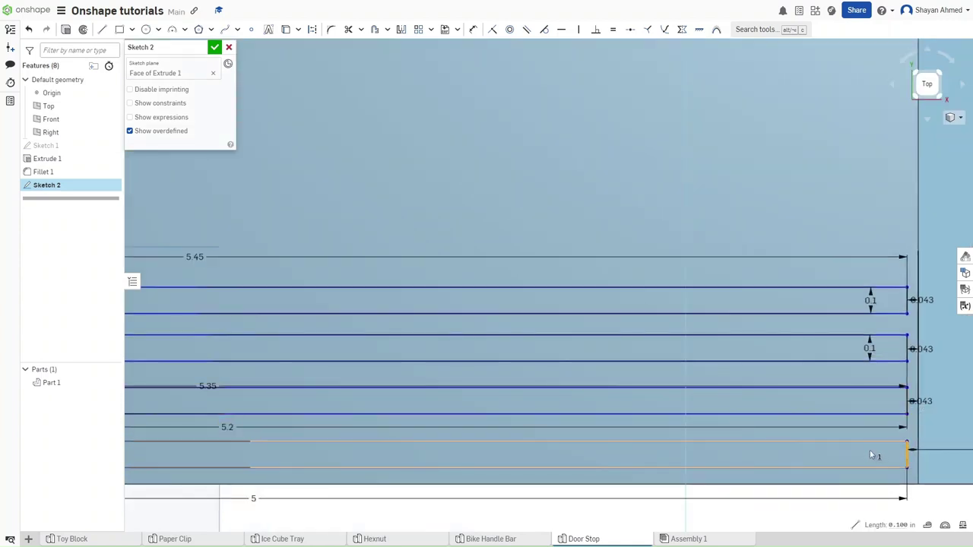
key("Delete")
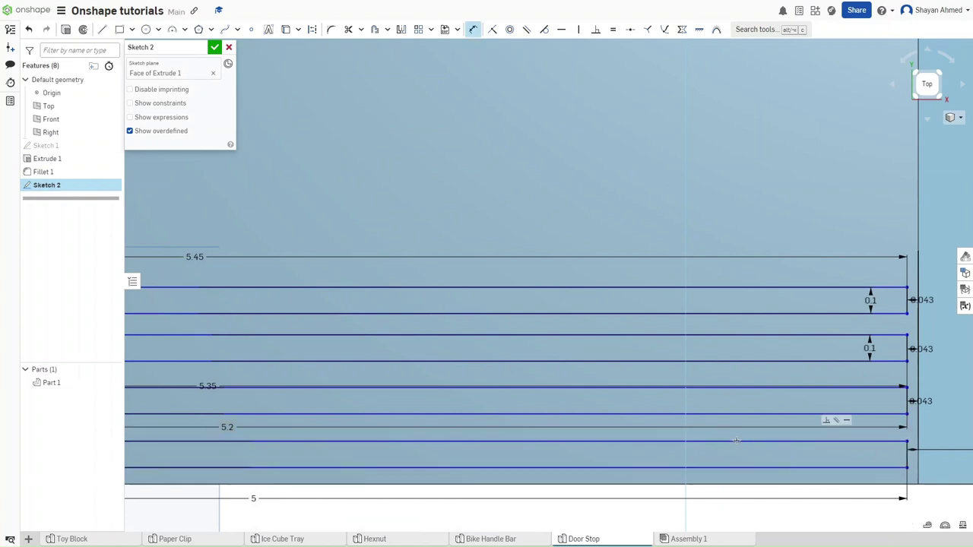
left_click(736, 441)
left_click(714, 413)
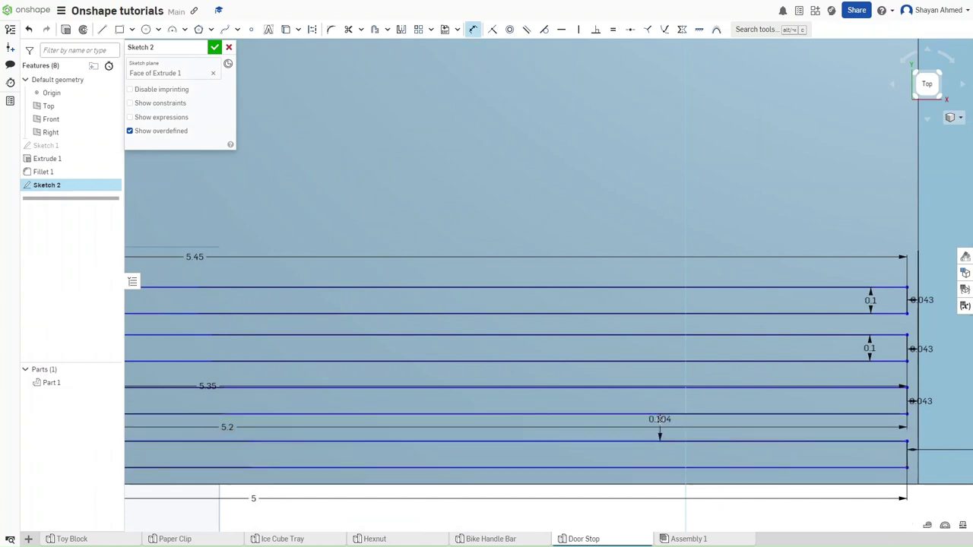
left_click(659, 420)
type("0.1")
key("Return")
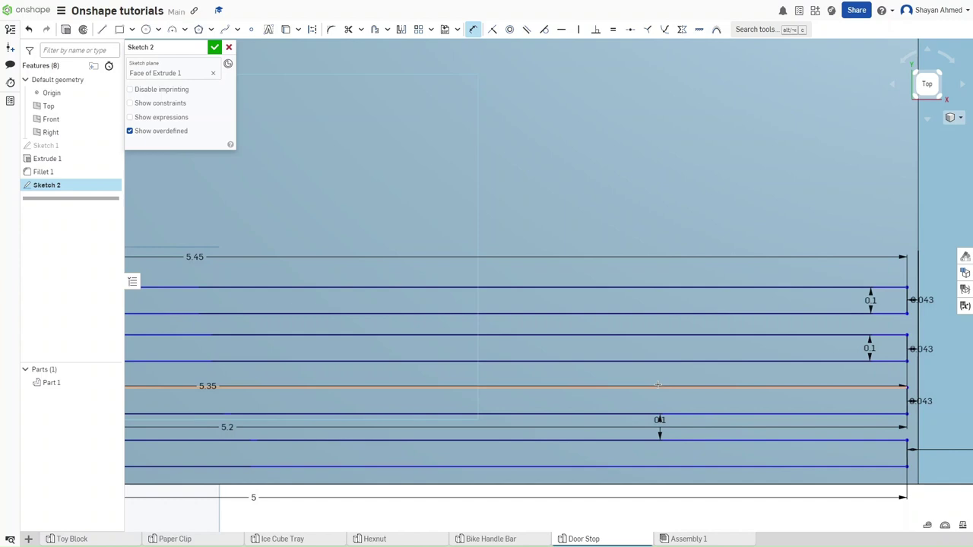
Dimension the second rectangle's height between its two long edges as 0.1 in
left_click(659, 385)
left_click(648, 415)
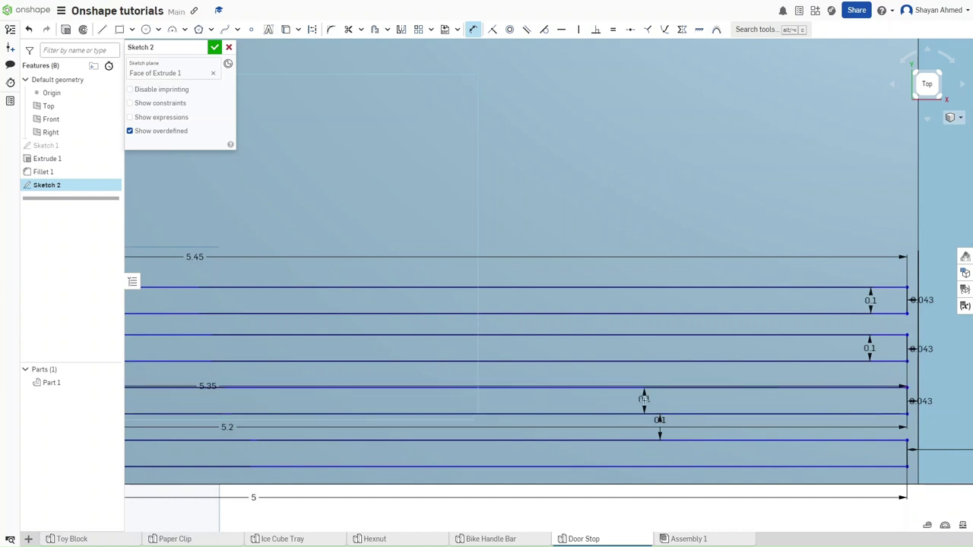
left_click(644, 400)
key("Return")
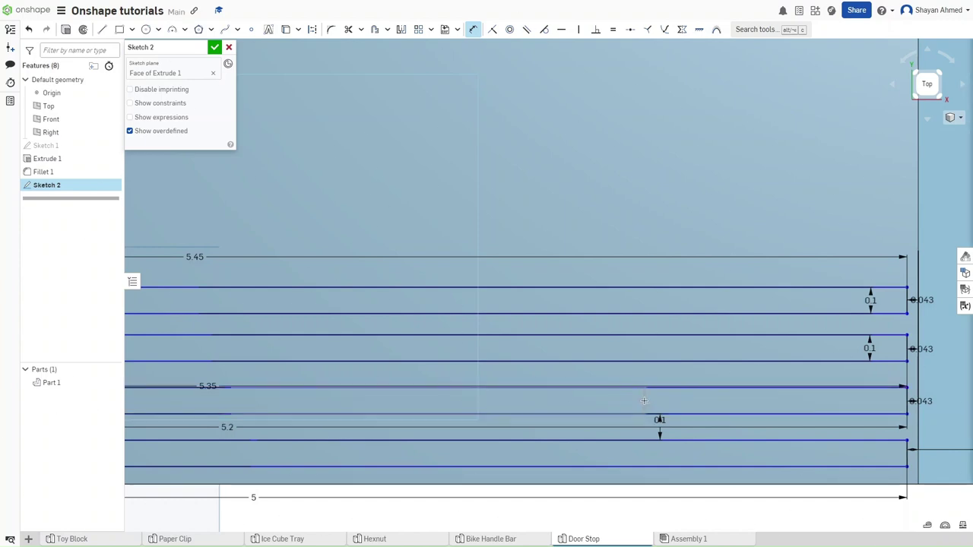
Set the gap between the second rectangle's upper edge and the third rectangle's lower edge to 0.1 in
left_click(643, 361)
left_click(629, 387)
left_click(627, 376)
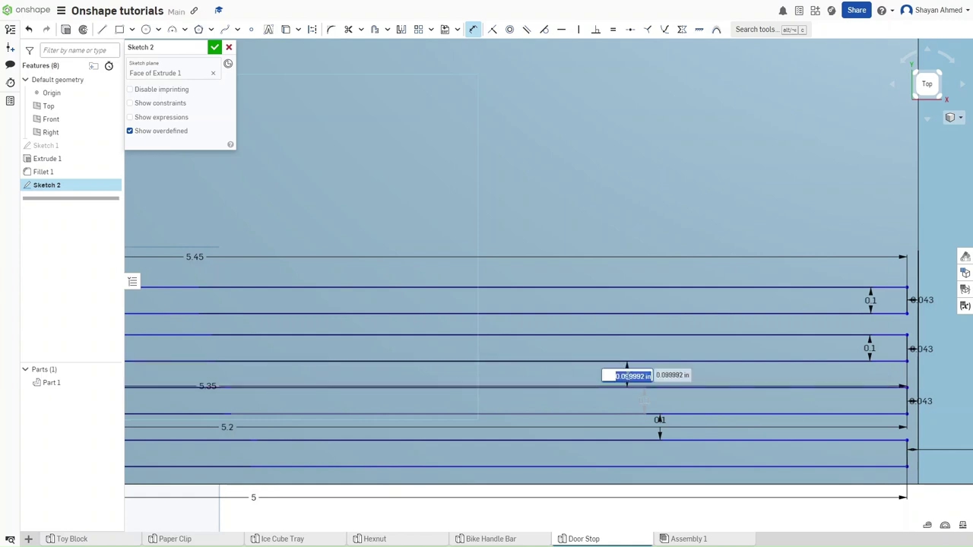
type("0.1")
key("Return")
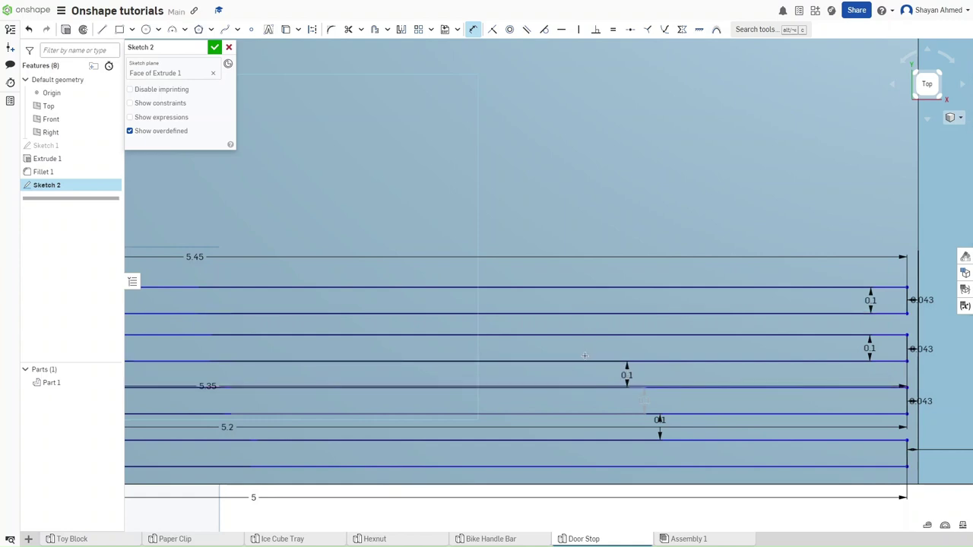
Set the gap between the third rectangle's upper edge and the topmost rectangle's lower edge to 0.1 in
left_click(569, 313)
left_click(563, 335)
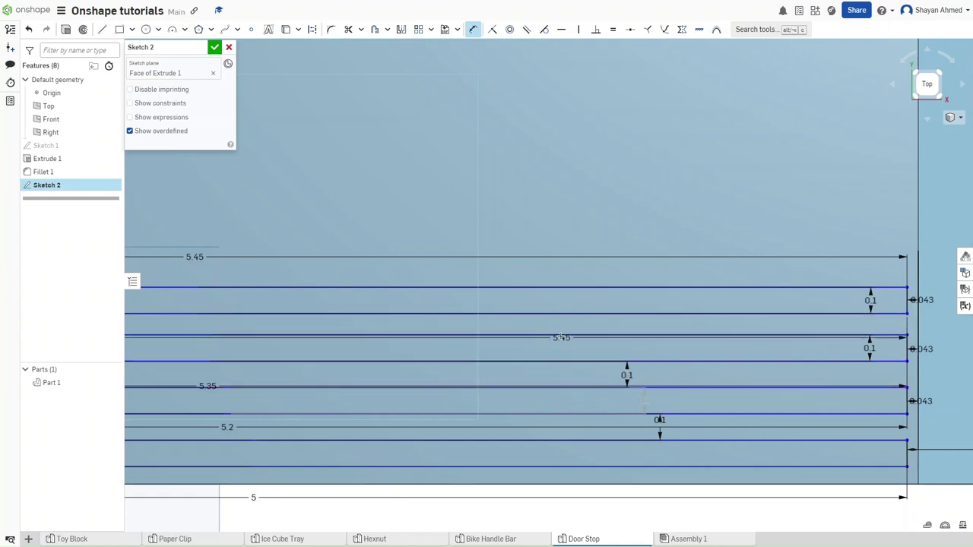
left_click(559, 327)
type("0.1")
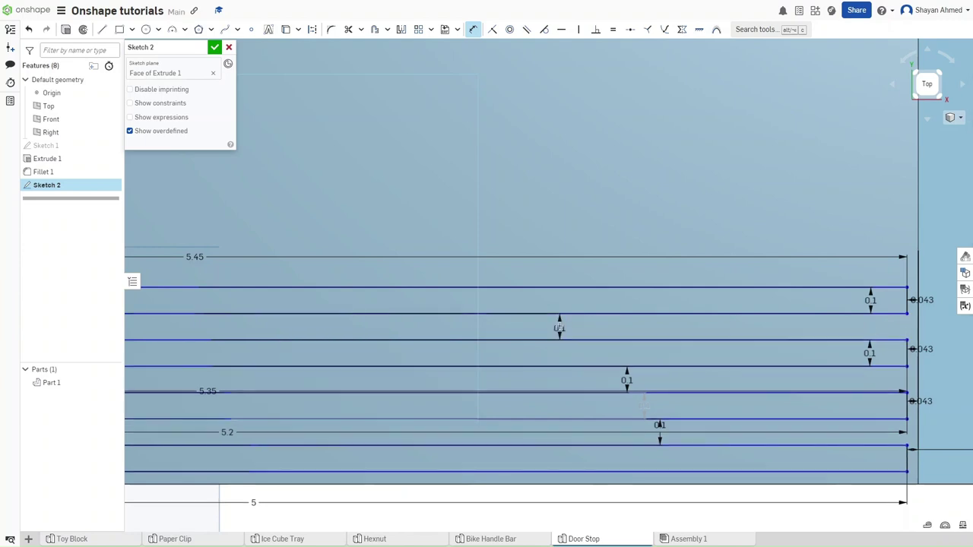
Dimension the lowest rectangle's lower edge 0.1 in from the door stop's lower side edge and finish dimensioning
left_click(610, 484)
left_click(611, 472)
left_click(614, 499)
type("0")
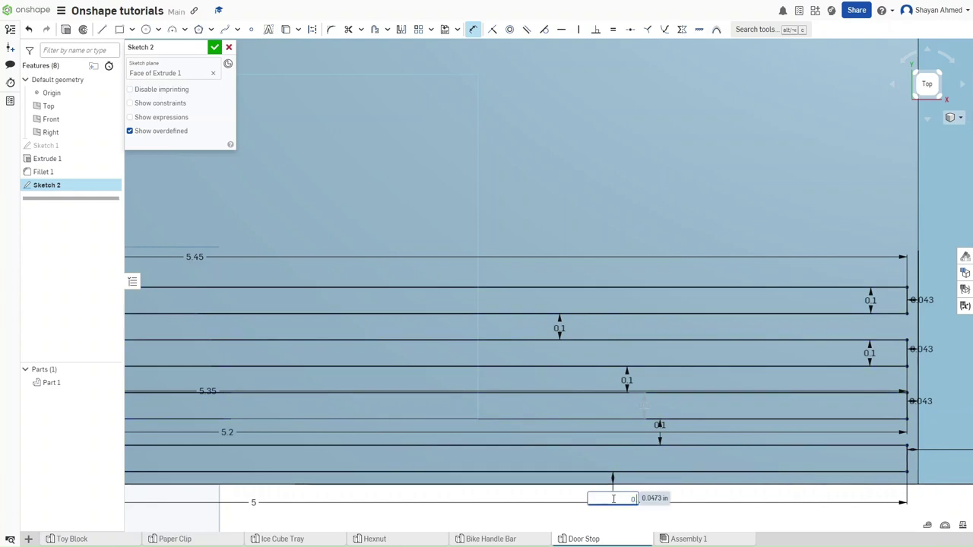
type(".1")
key("Return")
scroll(479, 460, "down", 2)
middle_click_drag(421, 458, 869, 484)
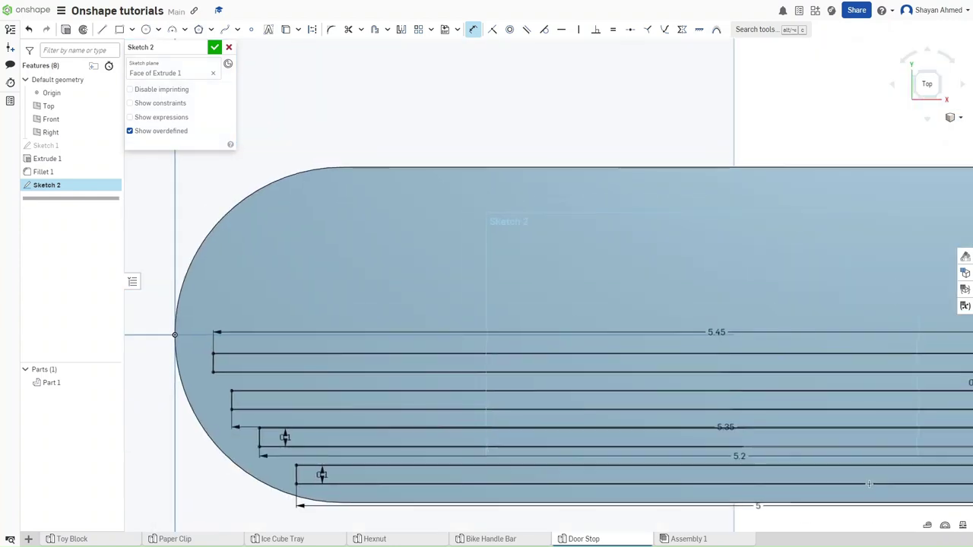
key("Escape")
Convert the short edges at both ends of all four rectangles into construction lines
scroll(215, 358, "up", 2)
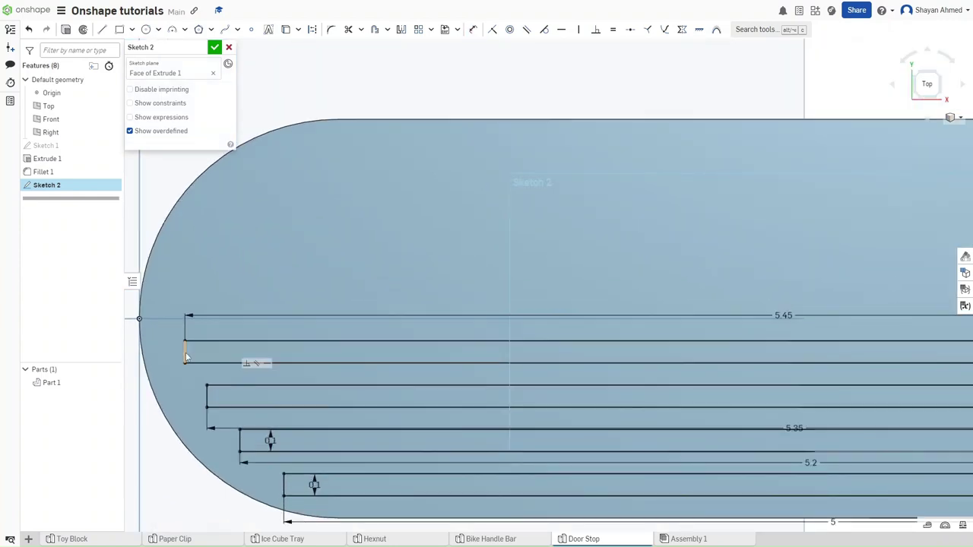
left_click(185, 353)
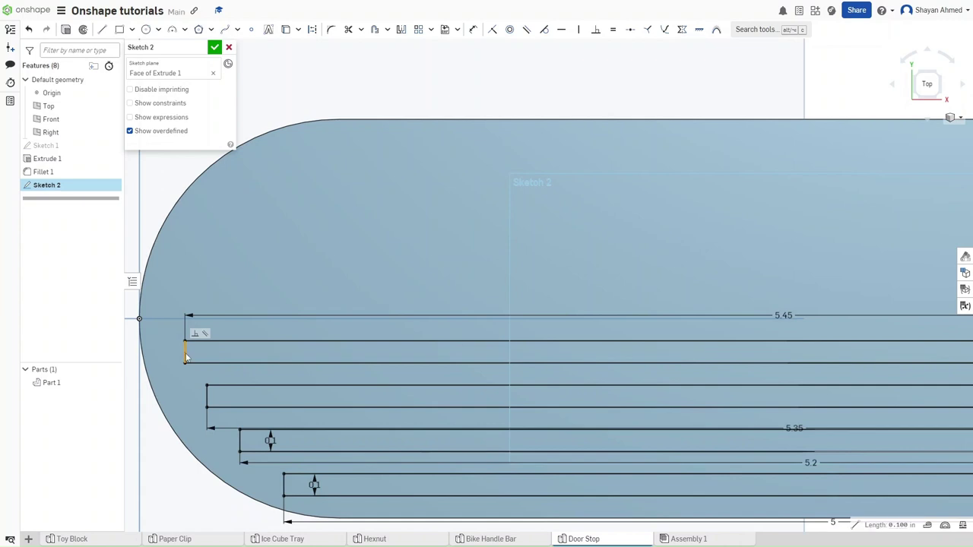
left_click(206, 397)
left_click(239, 444)
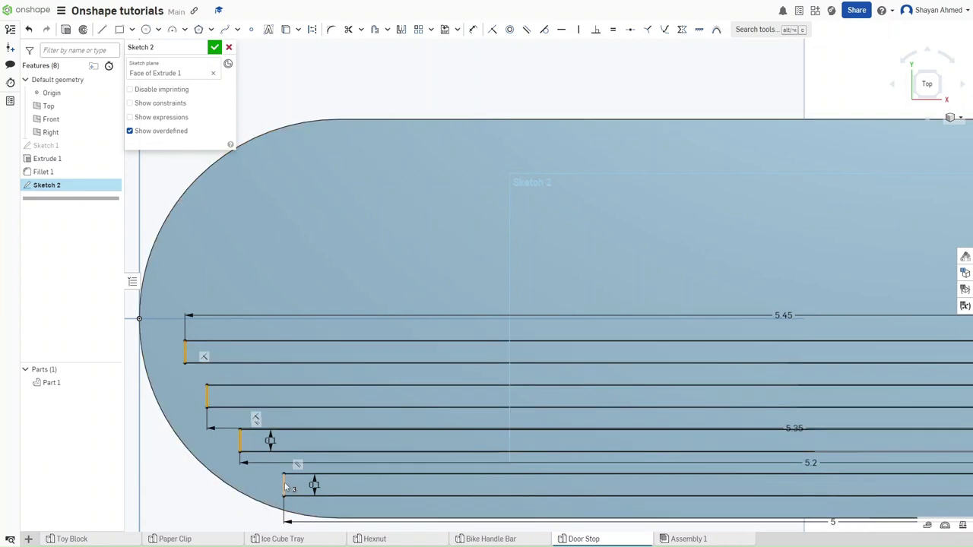
scroll(624, 393, "down", 3)
scroll(625, 393, "up", 3)
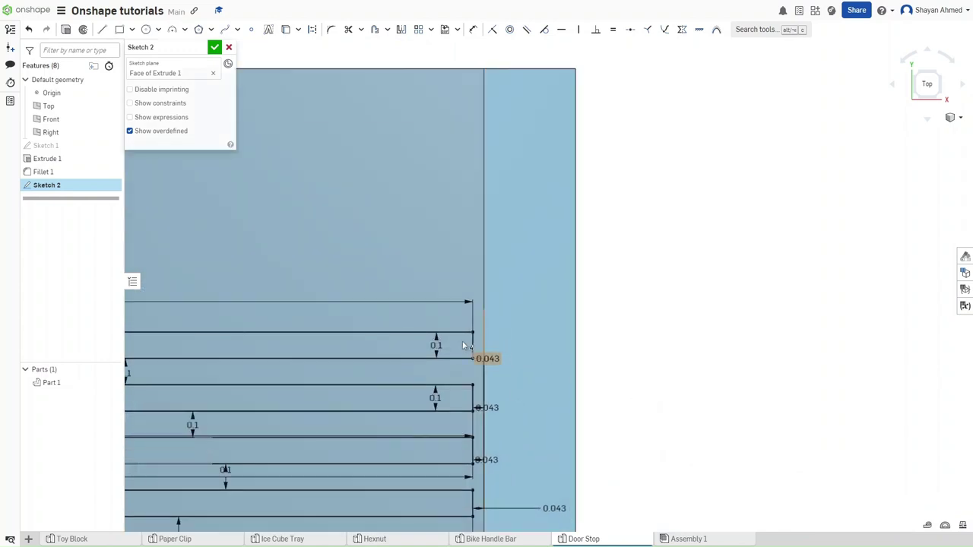
left_click(473, 346)
left_click(473, 399)
left_click(472, 451)
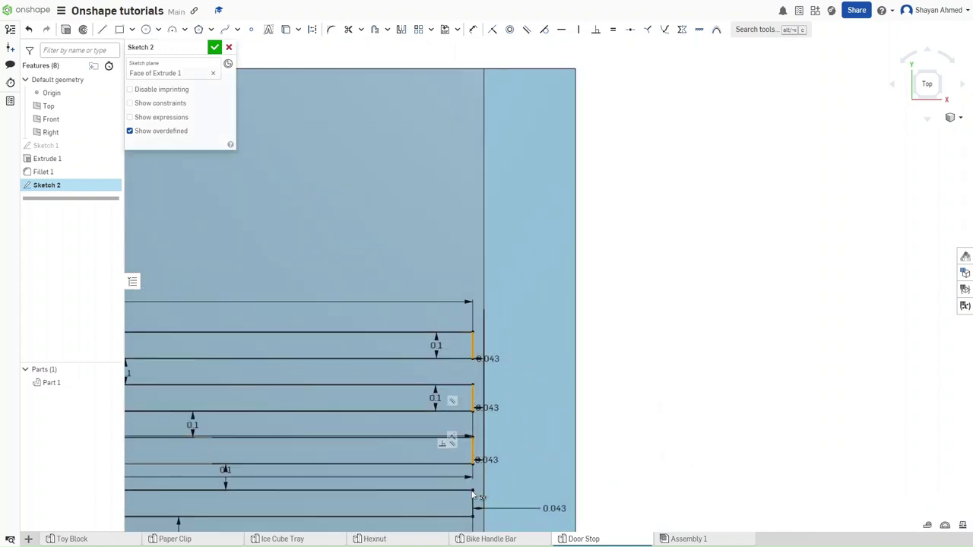
left_click(473, 502)
middle_click_drag(677, 474, 732, 459)
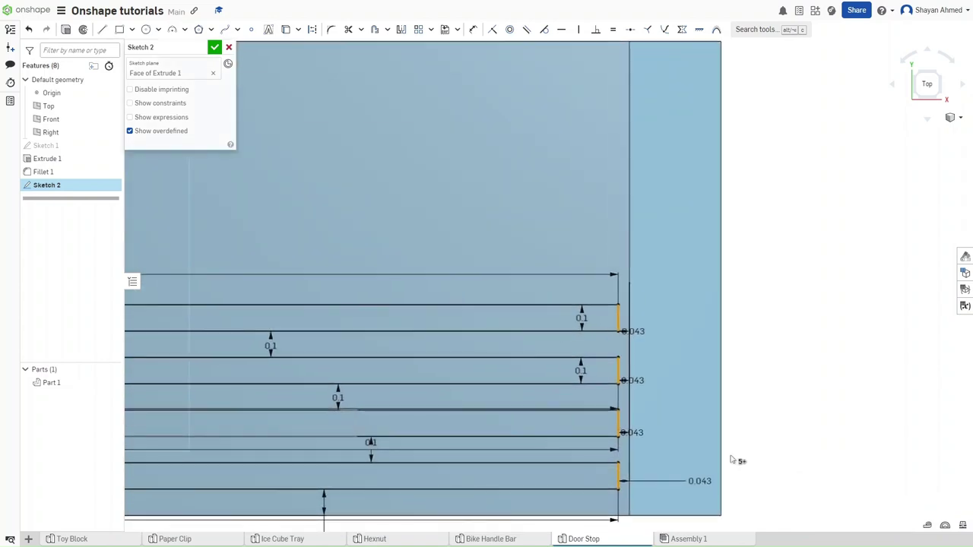
key("q")
key("q")
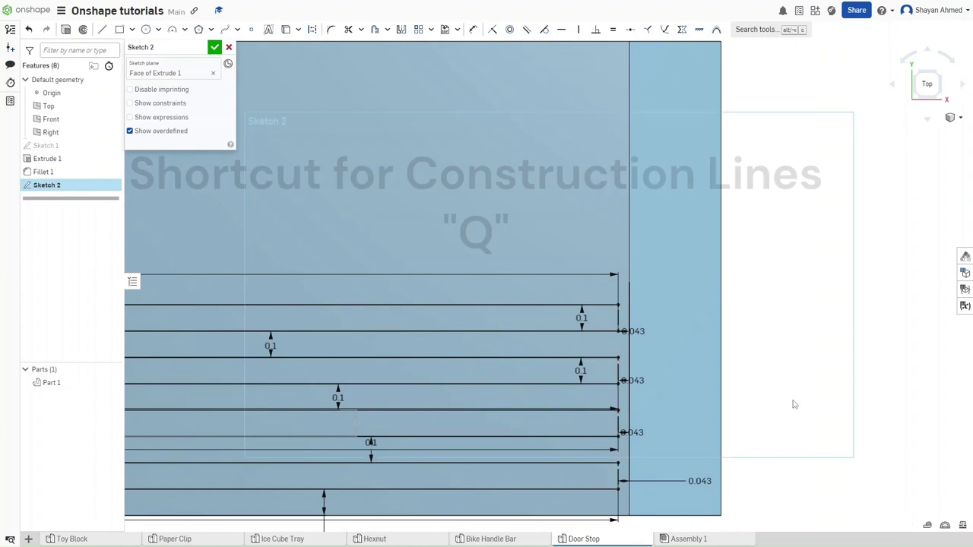
Draw a three-point arc of radius 0.06 in bulging outward across the lowest rectangle's short edge at the thin end
scroll(617, 482, "up", 3)
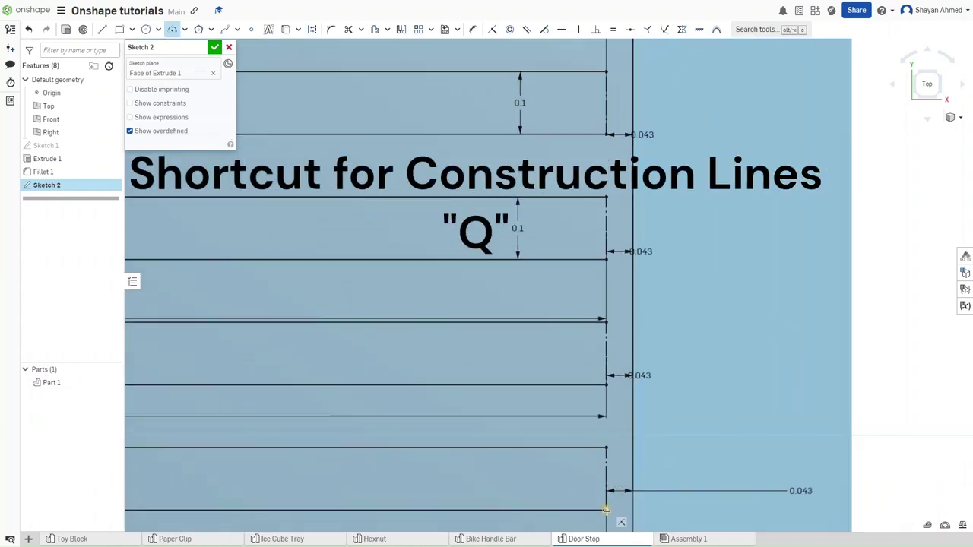
left_click(607, 510)
left_click(616, 453)
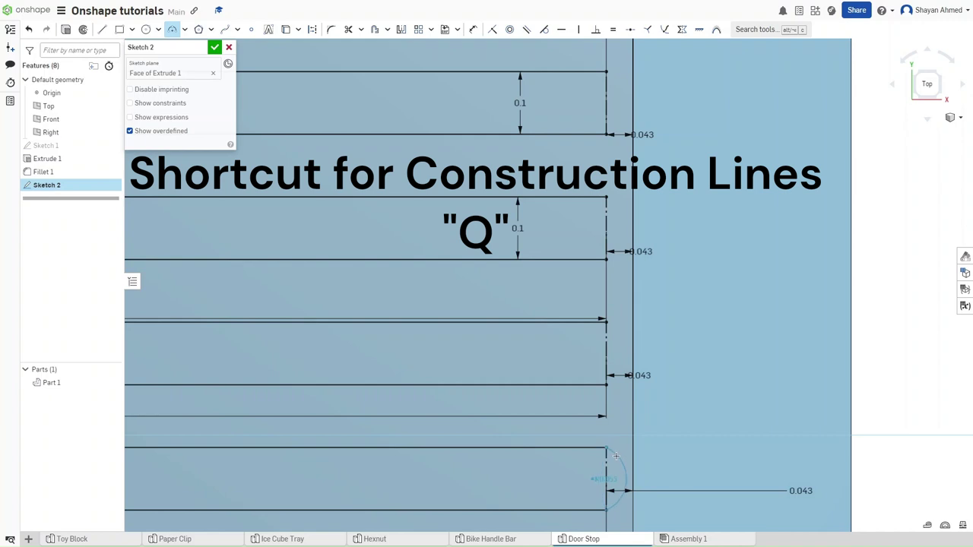
left_click(620, 454)
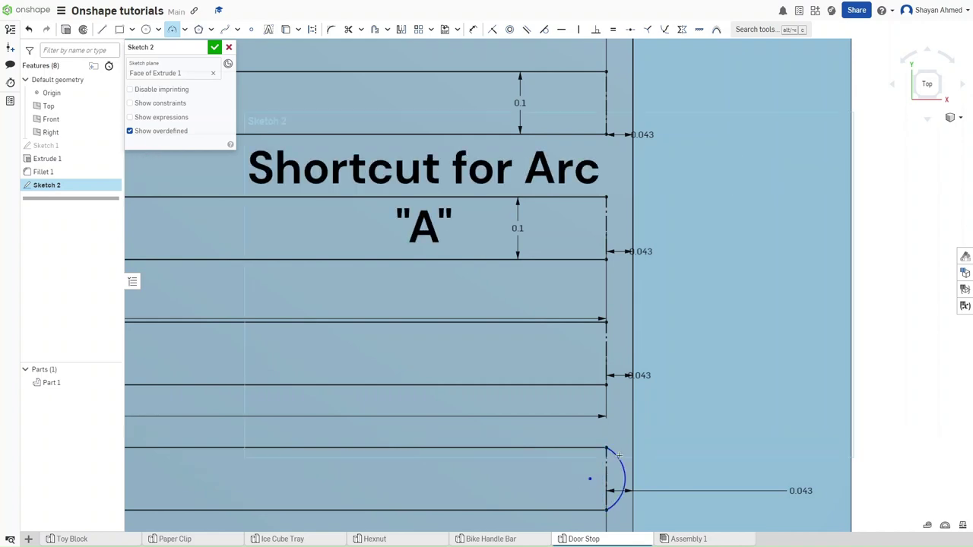
Draw outward three-point arcs across the thin-end short edges of the upper three rectangles, with radii of about 0.05 in
left_click(606, 385)
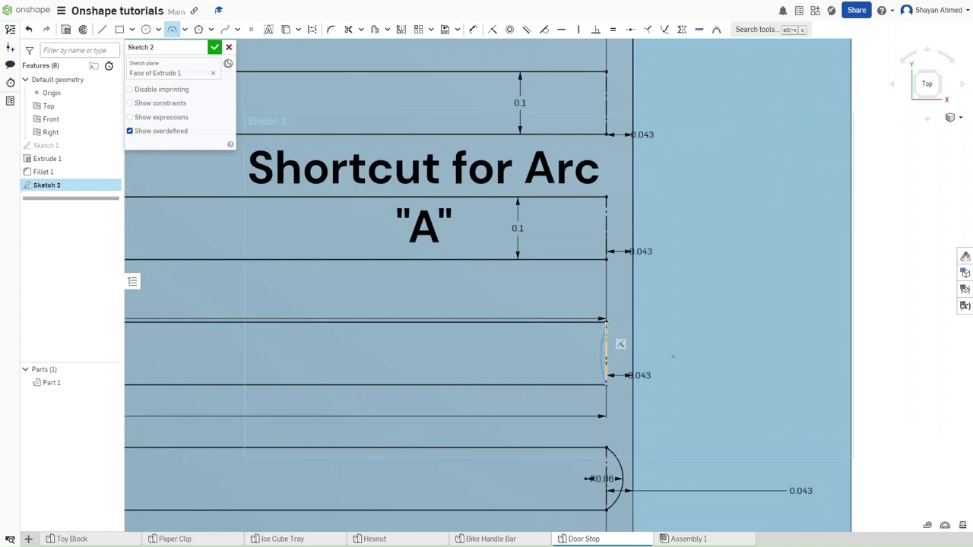
left_click(606, 322)
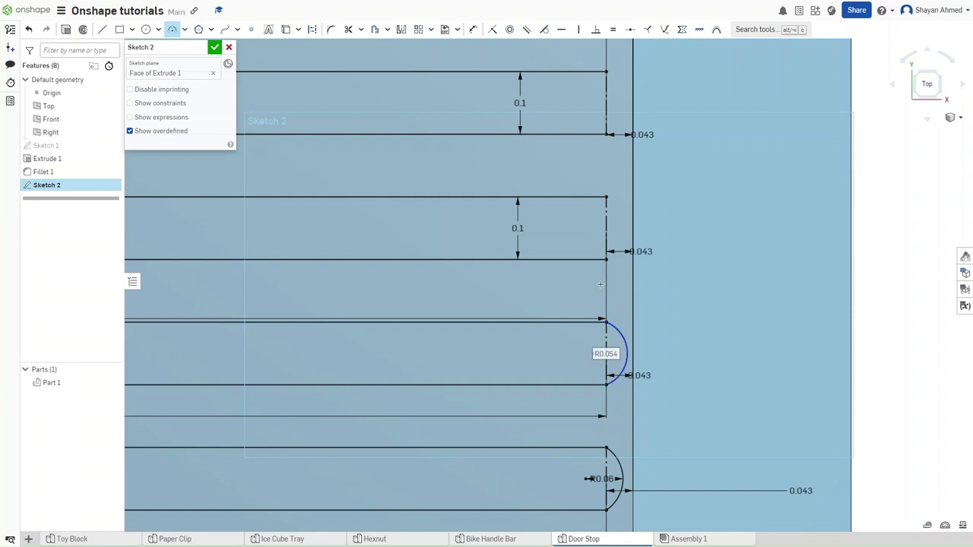
left_click(605, 261)
left_click(606, 198)
left_click(623, 227)
middle_click_drag(616, 164, 599, 328)
left_click(590, 298)
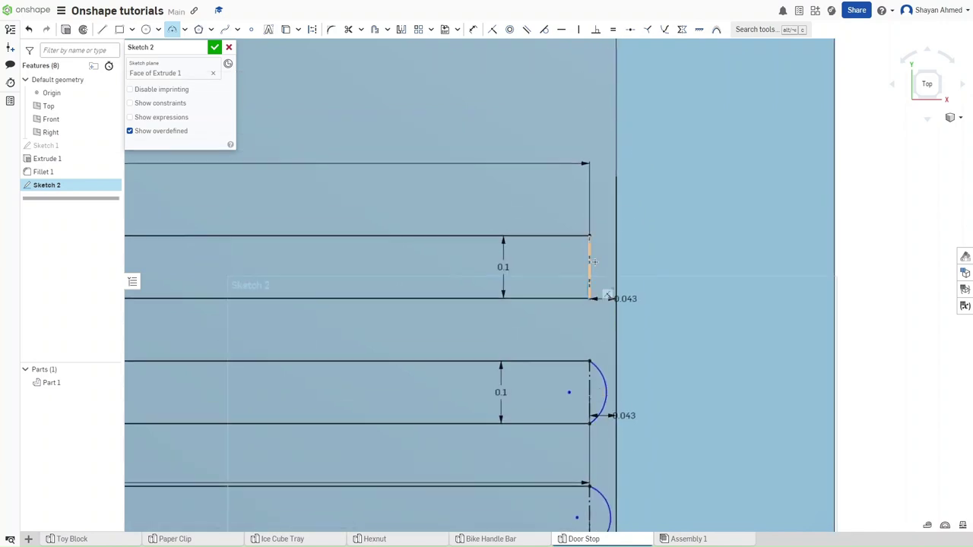
left_click(606, 251)
Draw outward three-point arcs across all four rectangles' short edges at the rounded end, with radii of about 0.05 in
middle_click_drag(367, 318, 702, 341)
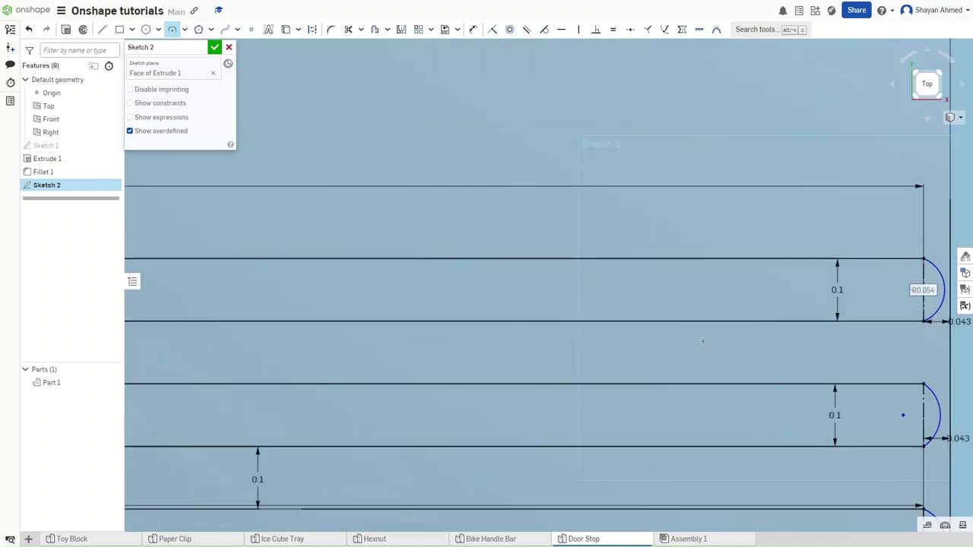
scroll(702, 340, "down", 3)
middle_click_drag(487, 342, 902, 340)
middle_click_drag(348, 342, 783, 348)
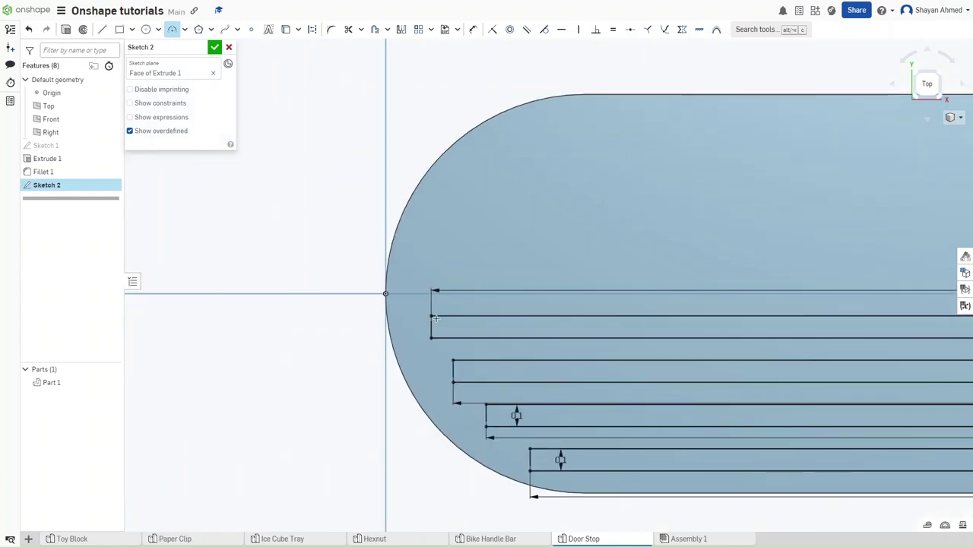
left_click(431, 316)
scroll(417, 333, "up", 1)
left_click(415, 326)
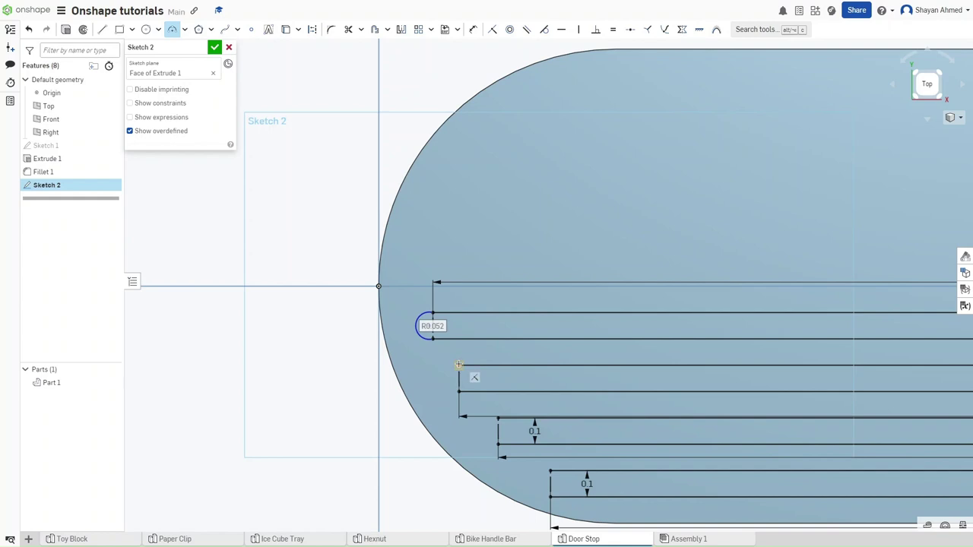
left_click(457, 391)
left_click(445, 385)
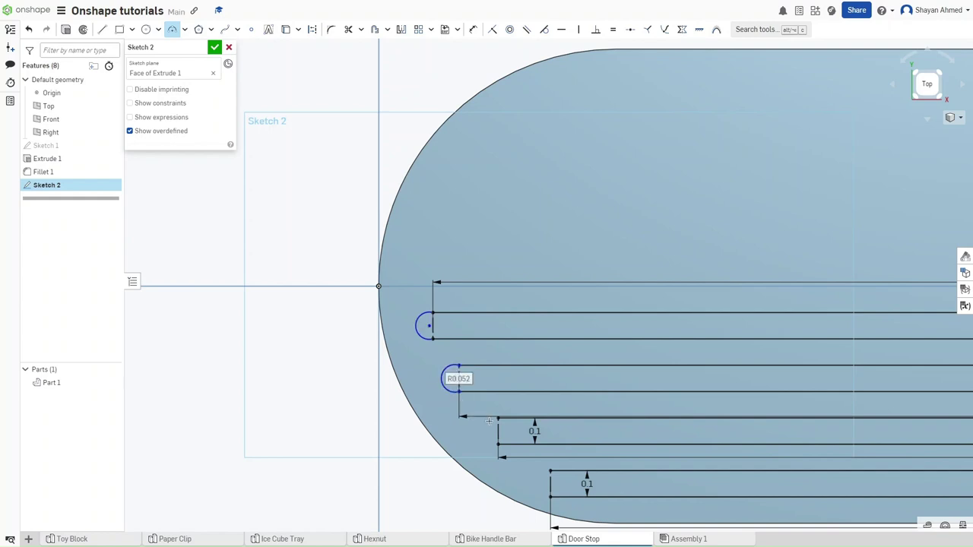
left_click(497, 417)
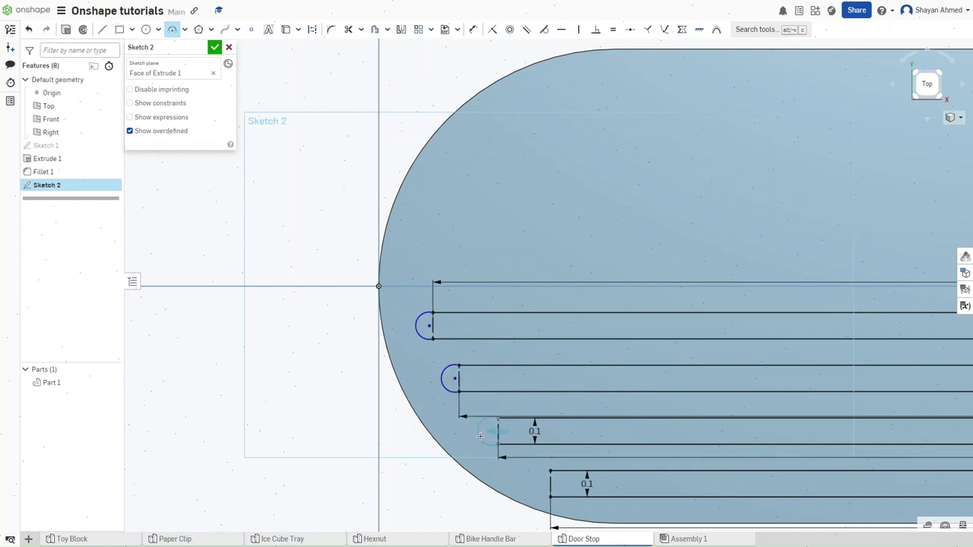
left_click(481, 435)
middle_click_drag(550, 469, 468, 408)
left_click(466, 434)
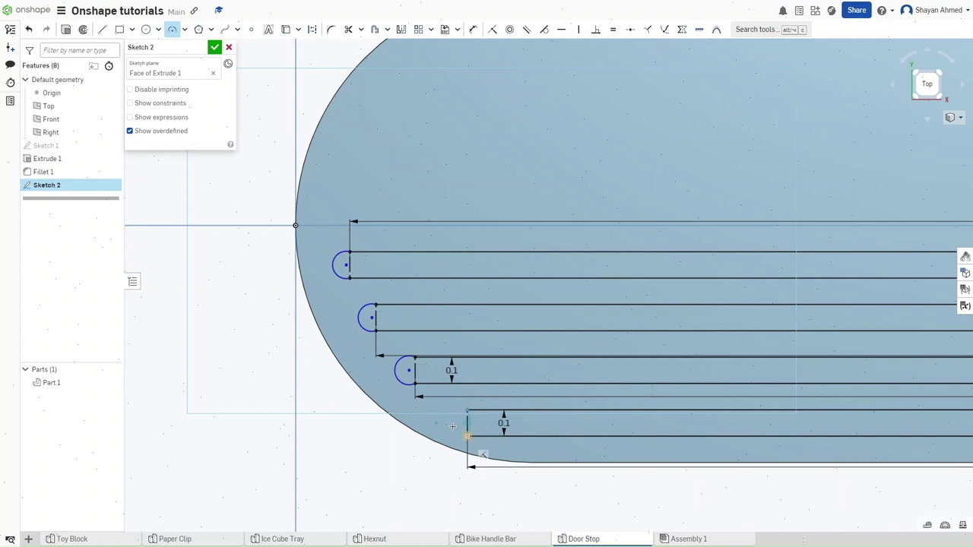
left_click(460, 430)
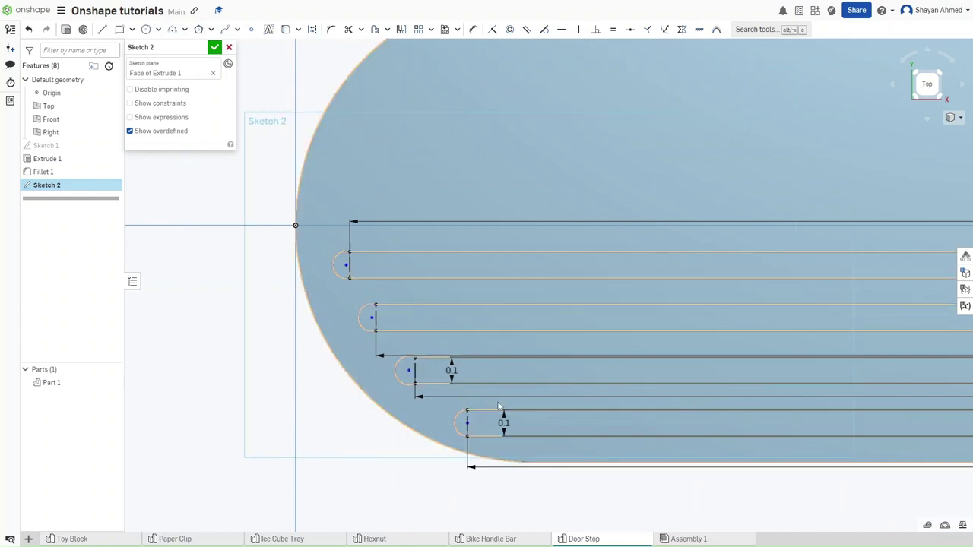
Apply equal constraints so the upper three thin-end arcs match the lowest rectangle's 0.06 in arc
scroll(532, 403, "down", 2)
mouse_move(534, 399)
middle_mouse_down()
mouse_move(311, 393)
mouse_move(253, 380)
middle_mouse_up()
scroll(293, 383, "down", 2)
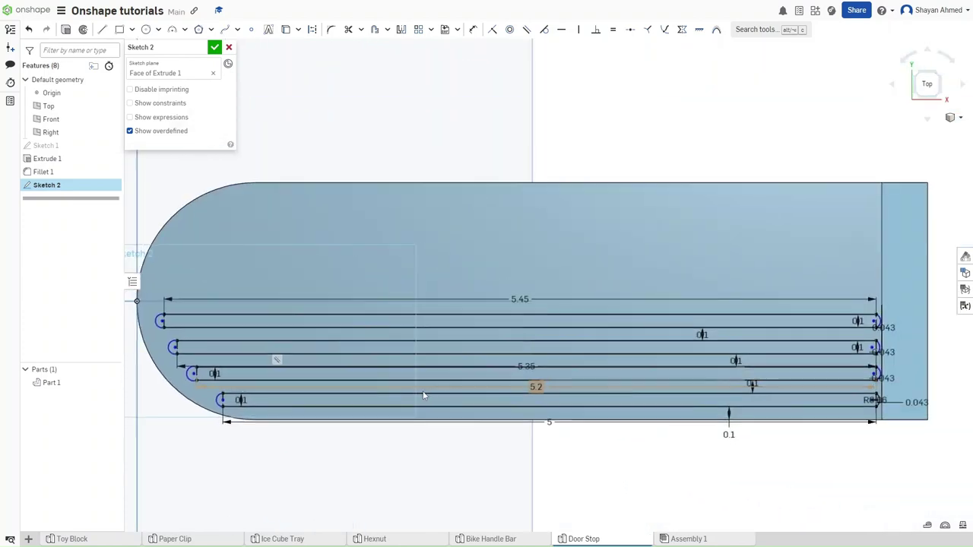
middle_click_drag(596, 398, 421, 406)
key("e")
scroll(696, 421, "up", 4)
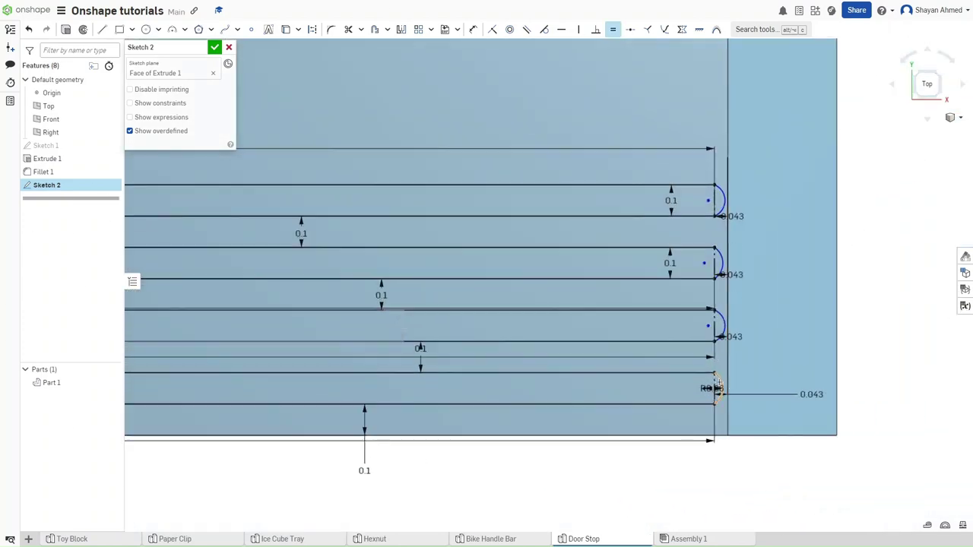
left_click(720, 327)
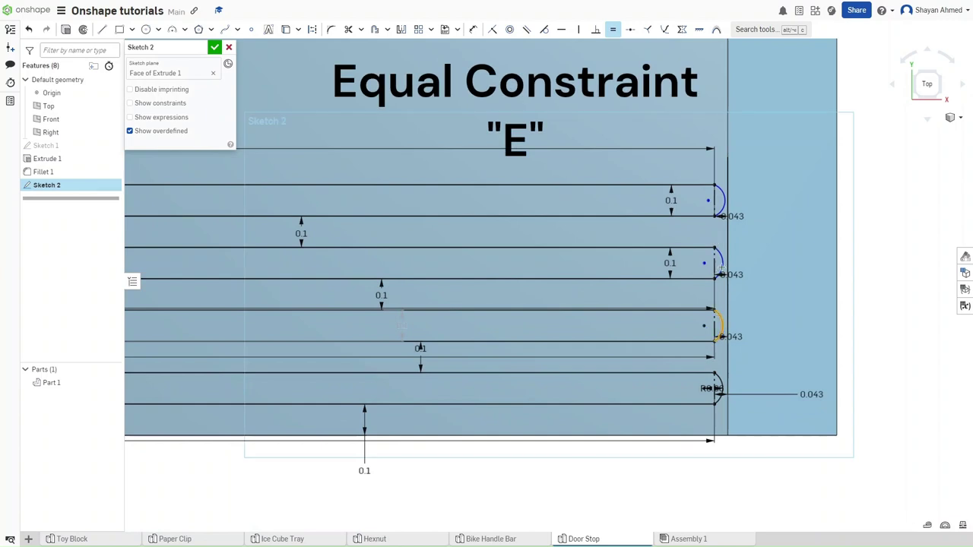
left_click(722, 204)
Make the rounded-end arcs of the top two rectangles equal to the topmost rectangle's thin-end arc
mouse_move(442, 273)
middle_mouse_down()
mouse_move(606, 277)
mouse_move(647, 307)
middle_mouse_up()
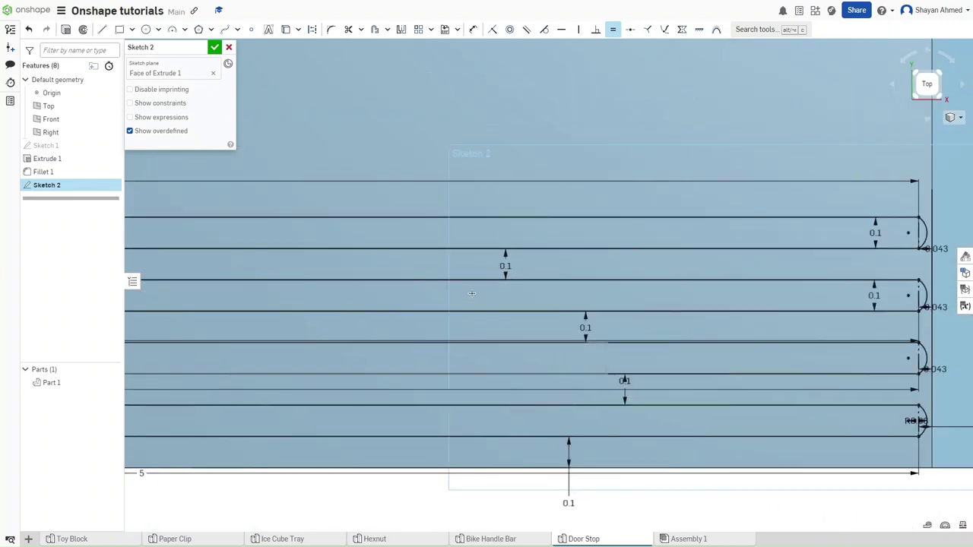
left_click(918, 223)
middle_click_drag(250, 269, 728, 291)
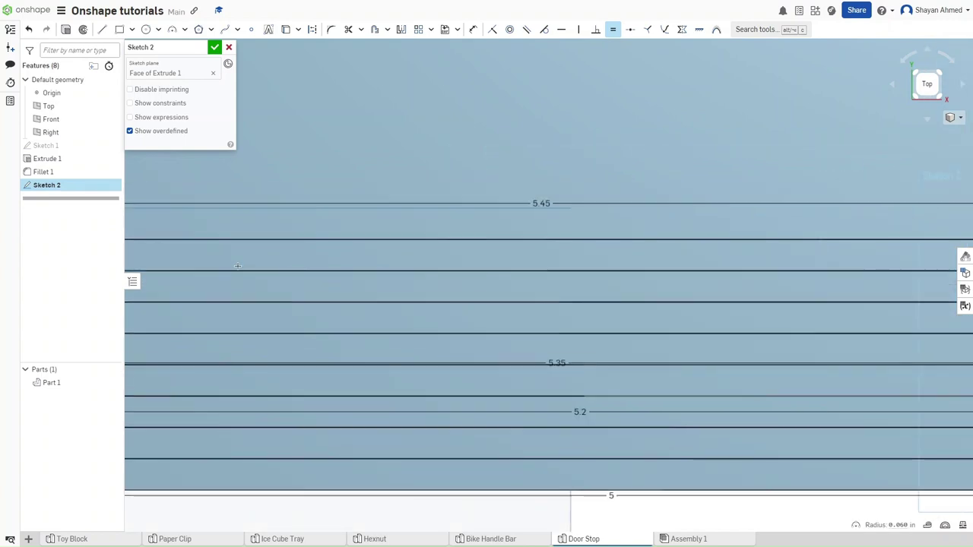
middle_click_drag(395, 269, 918, 269)
left_click(204, 242)
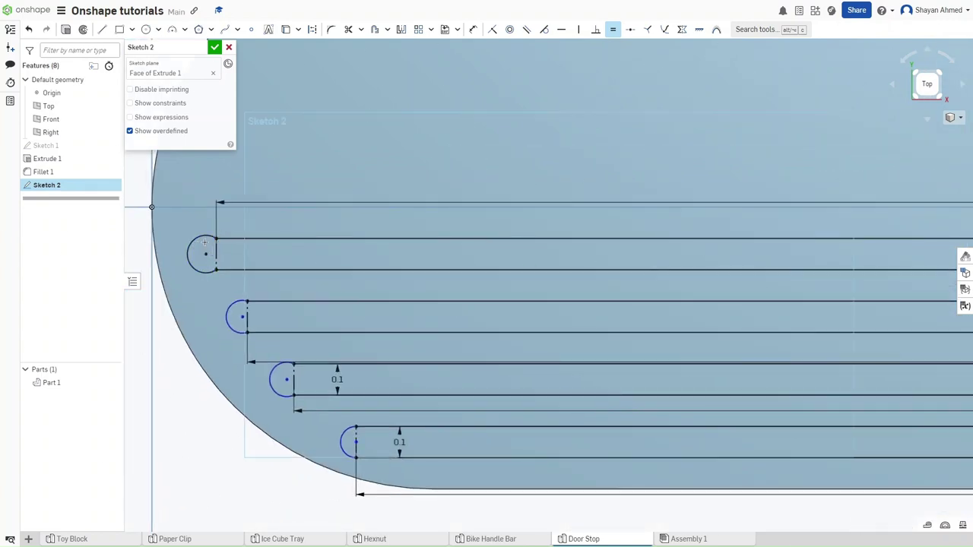
left_click(227, 314)
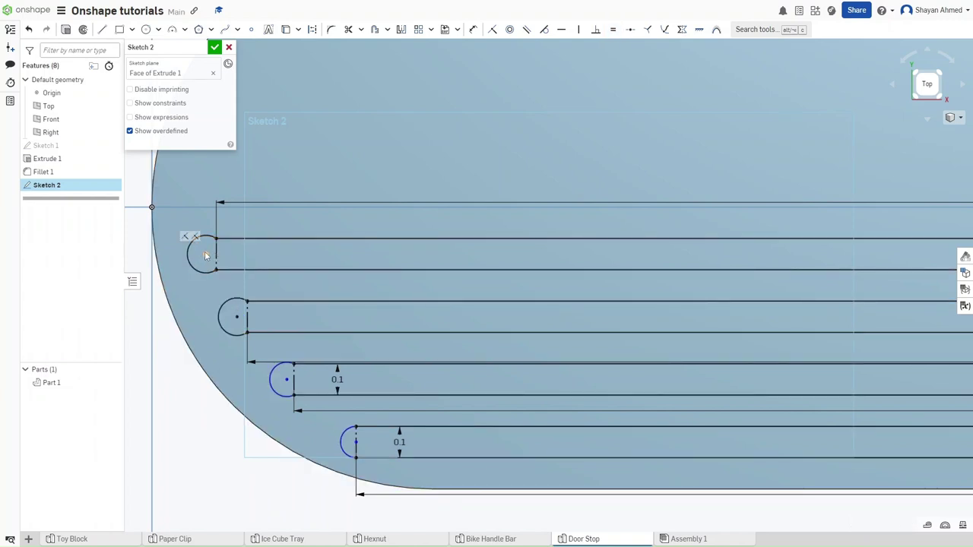
Replace the uppermost slot's bulging rounded-end arc with a shallower outward three-point arc of about 0.065 in radius
key("d")
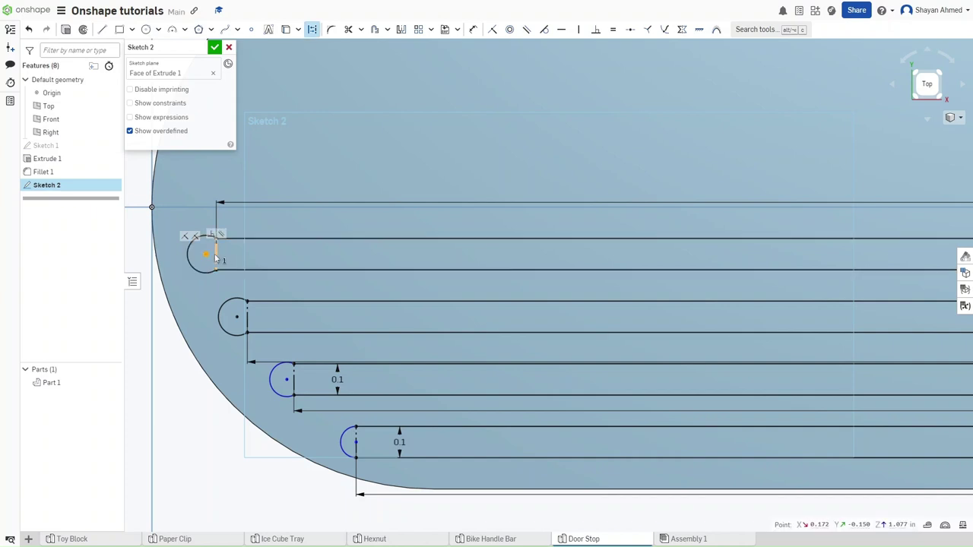
scroll(204, 256, "up", 5)
middle_click_drag(204, 257, 372, 271)
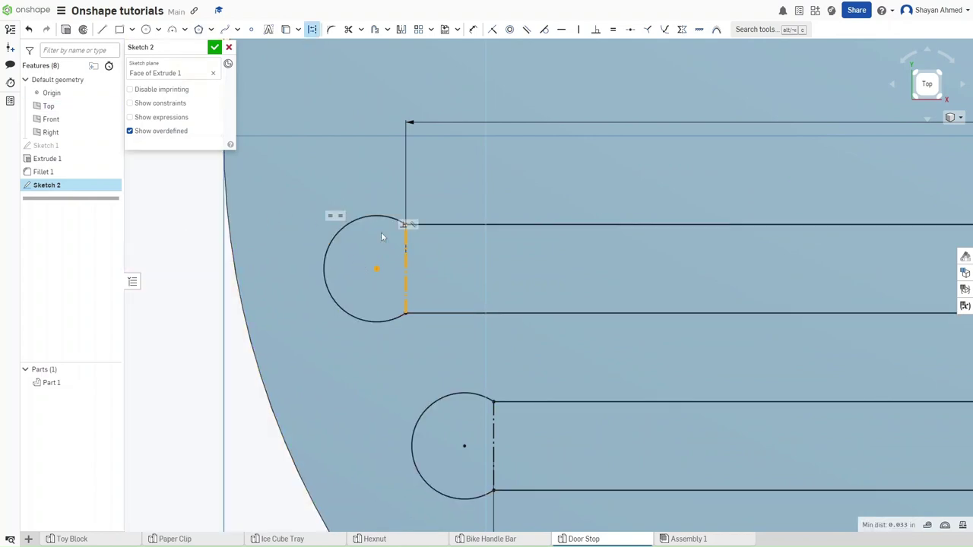
left_click(361, 220)
key("Delete")
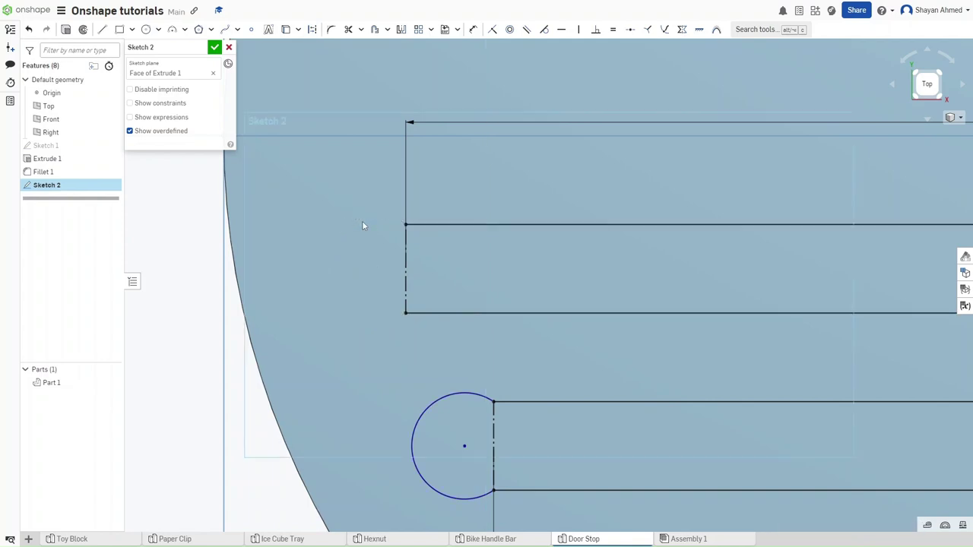
key("a")
left_click(406, 225)
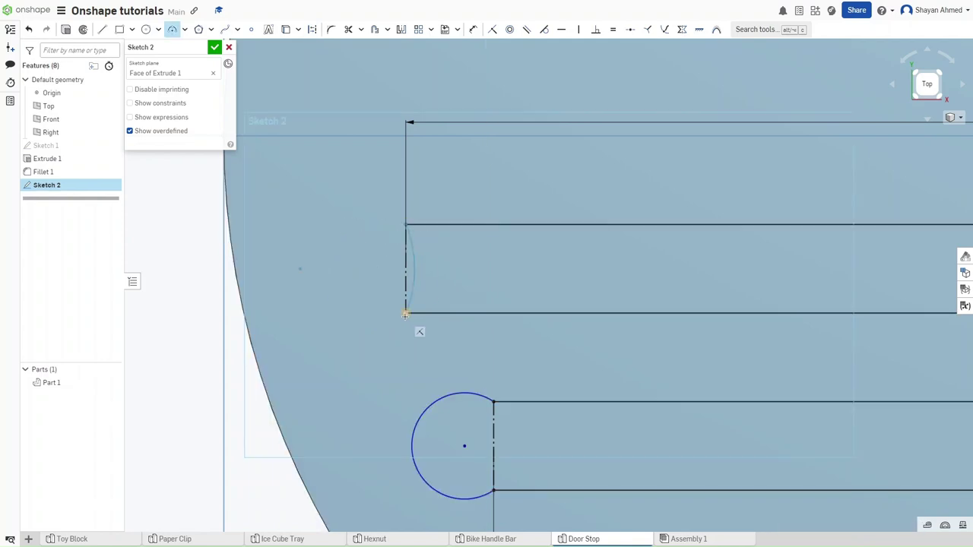
left_click(385, 272)
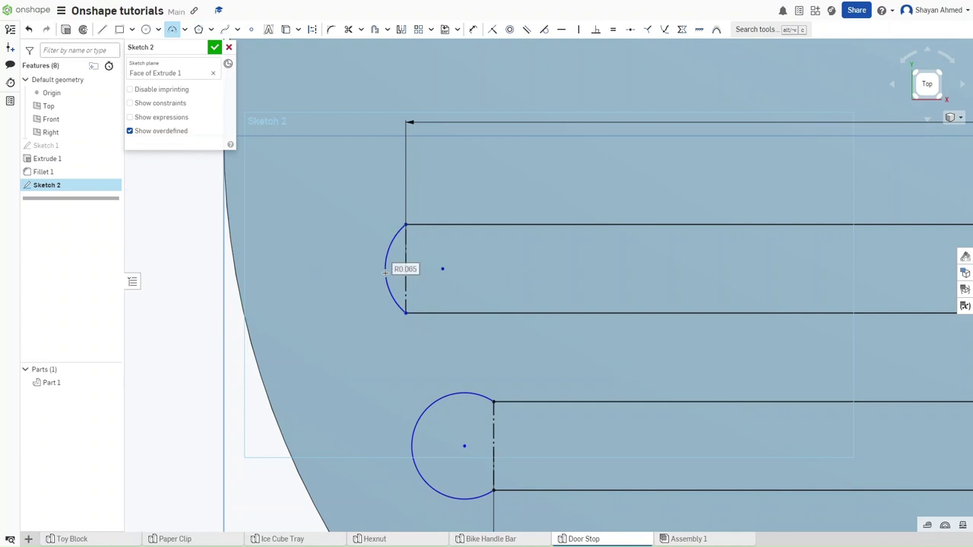
key("Escape")
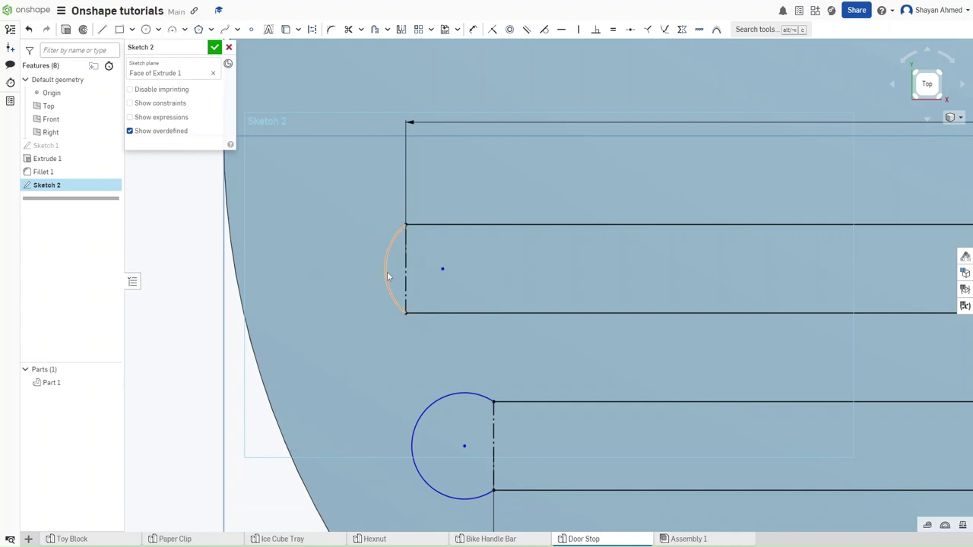
Replace the second slot's rounded-end arc with a shallower outward three-point arc of 0.06 in radius
left_click(455, 394)
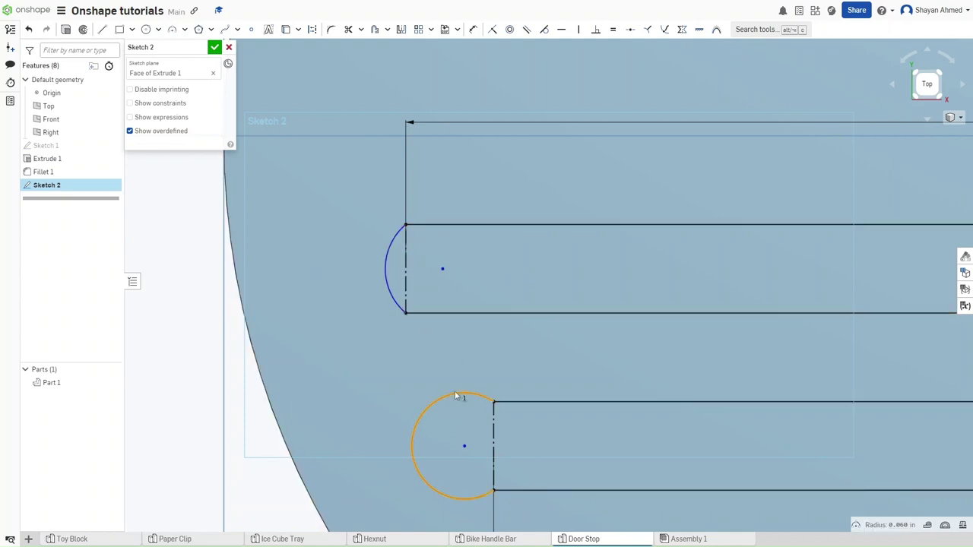
key("Delete")
key("a")
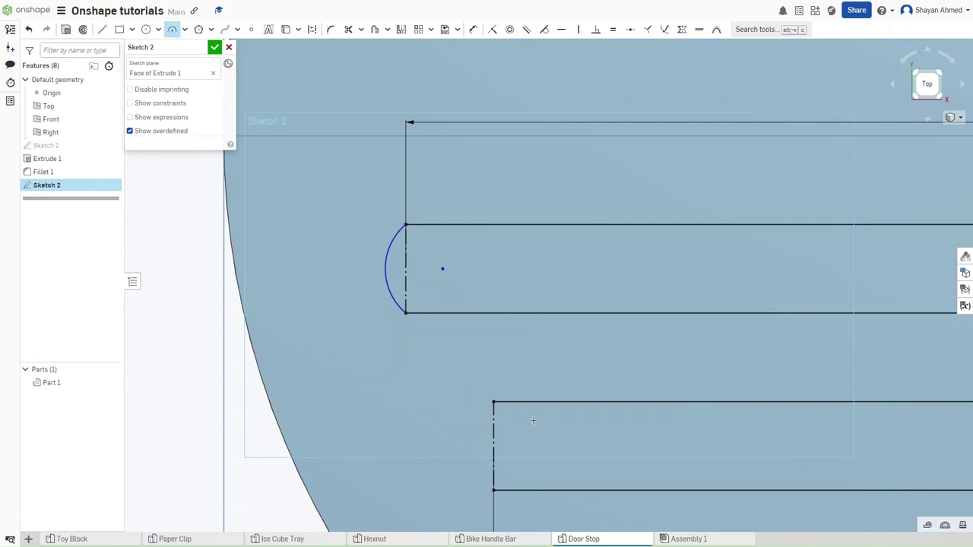
left_click(494, 402)
left_click(494, 490)
left_click(470, 455)
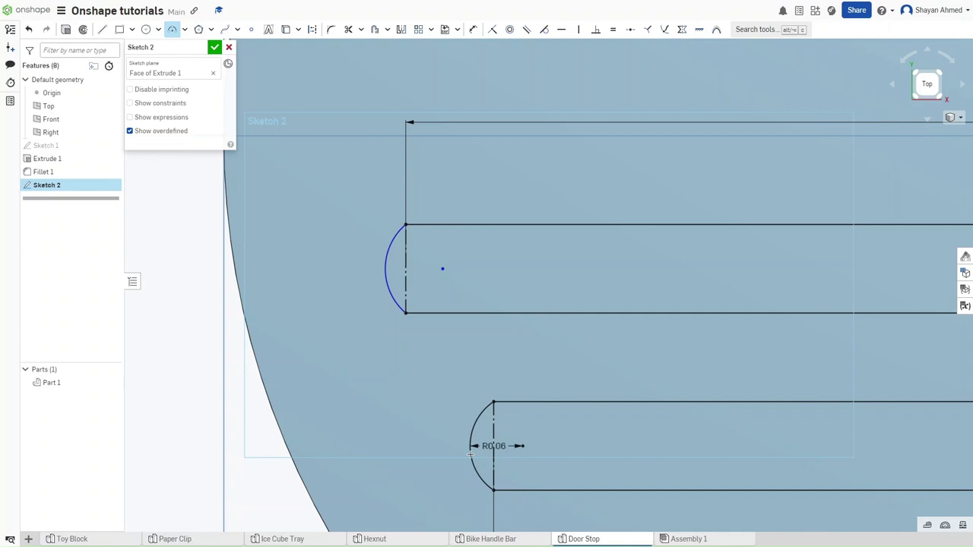
Apply equal constraints so the uppermost and lowest slots' rounded-end arcs match the second slot's 0.06 in arc
key("e")
left_click(473, 421)
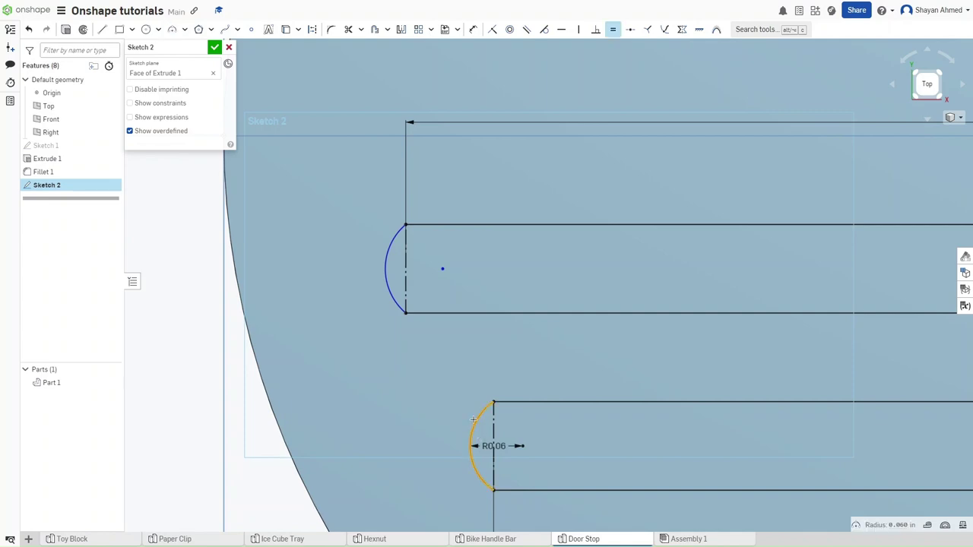
middle_click_drag(423, 402, 337, 259)
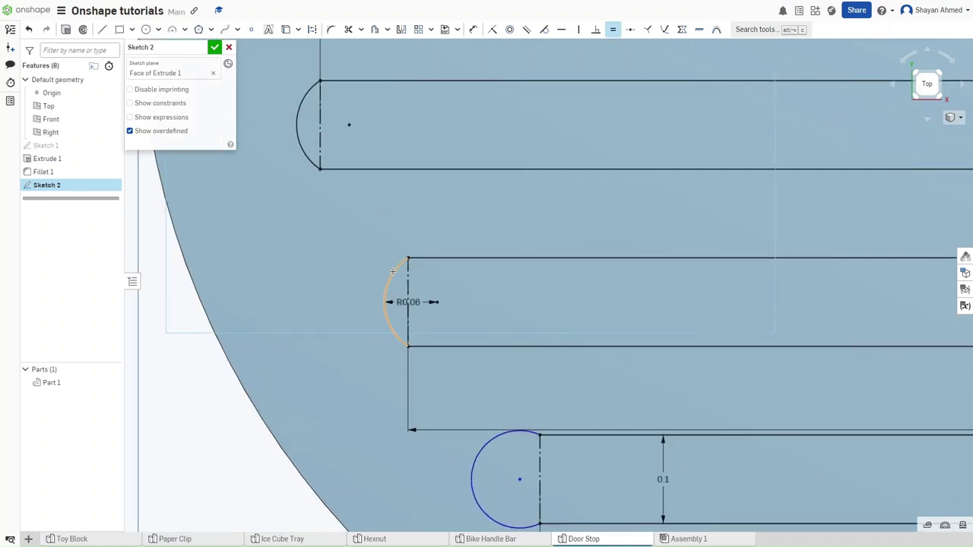
scroll(476, 447, "down", 4)
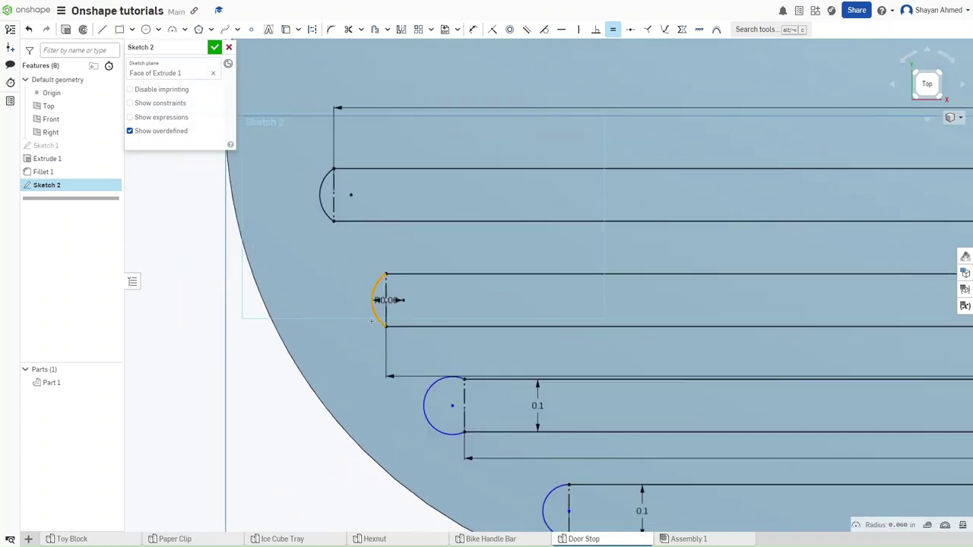
left_click(492, 423)
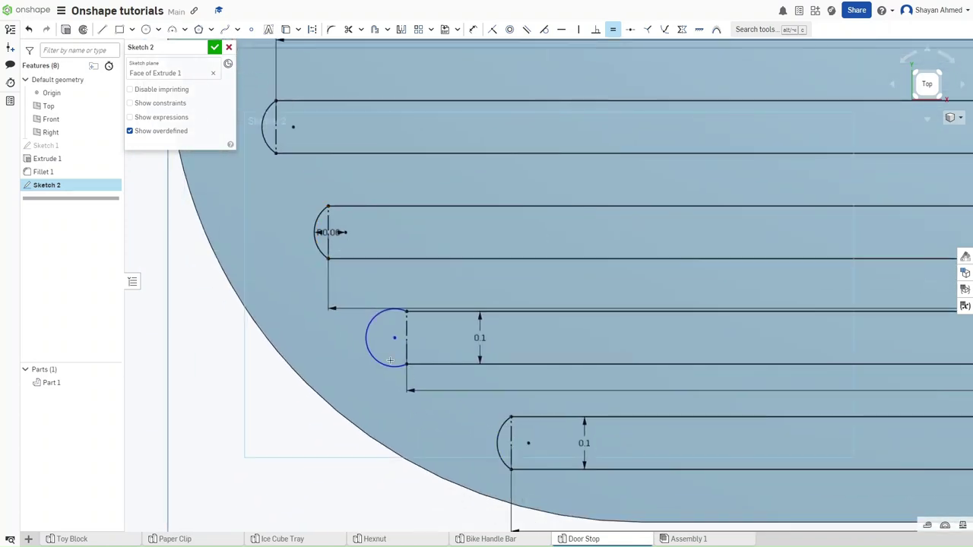
key("Escape")
Move the third slot's rounded-end arc centre inside the slot and make that arc equal to the second slot's arc
left_click_drag(394, 339, 410, 338)
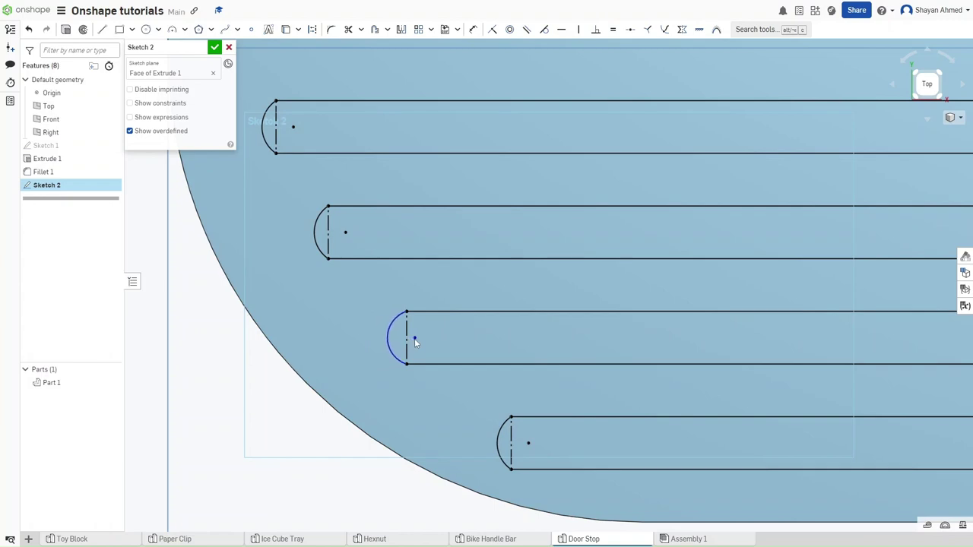
scroll(397, 341, "up", 3)
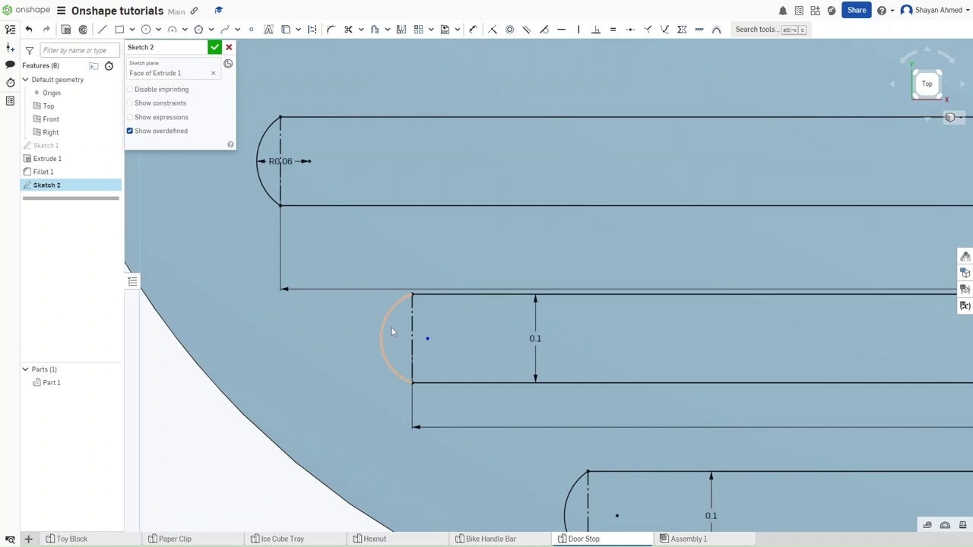
key("e")
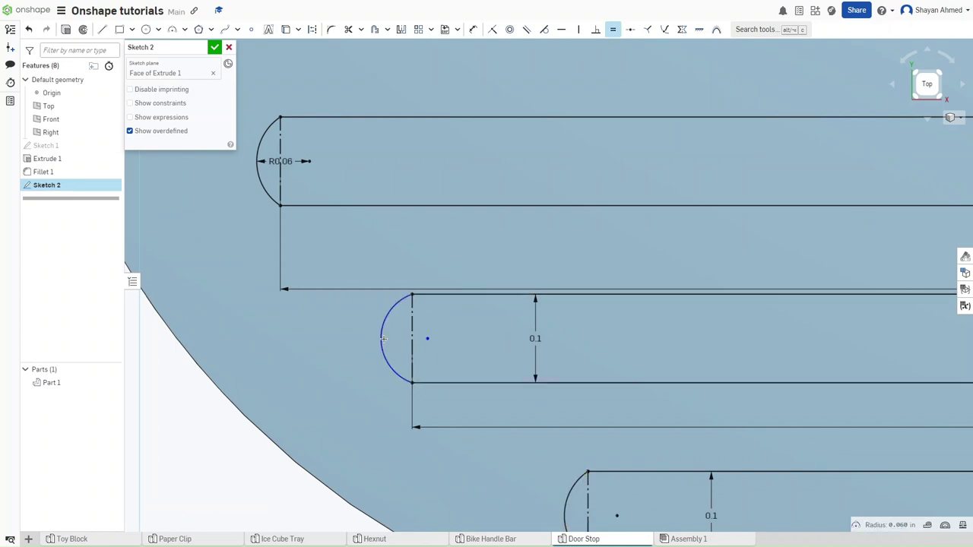
scroll(362, 378, "down", 3)
scroll(340, 415, "down", 3)
middle_click_drag(433, 222, 321, 216)
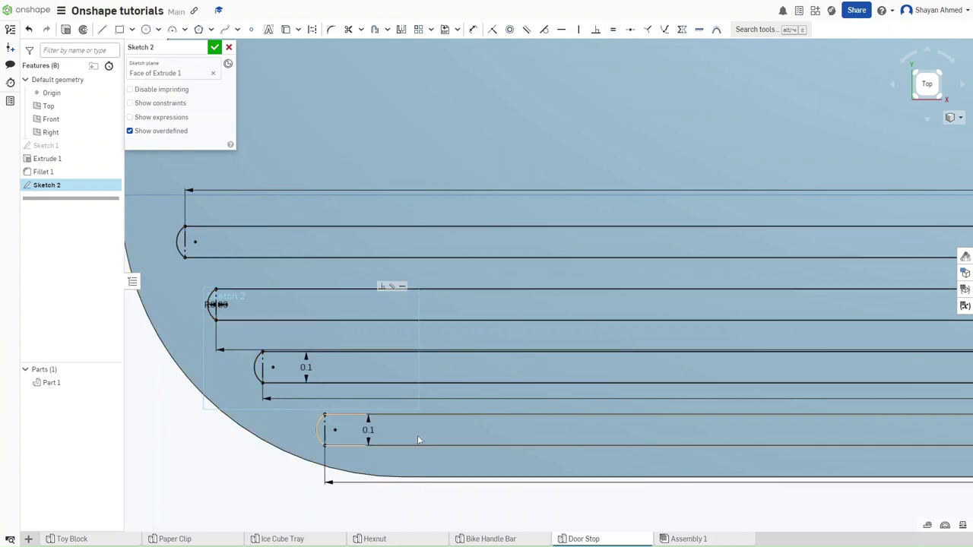
Mirror the uppermost slot's long edges and rounded-end arc across the Front plane
scroll(267, 270, "down", 3)
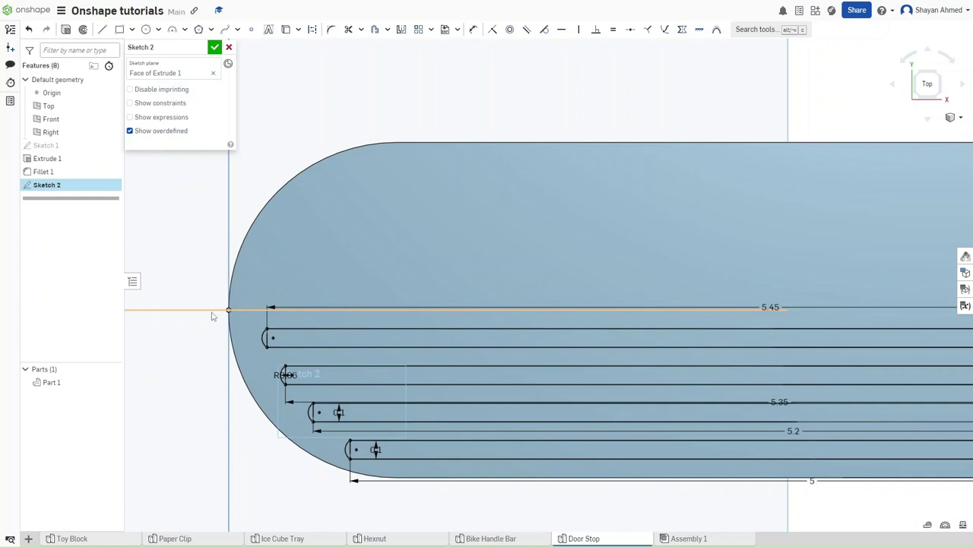
left_click(402, 30)
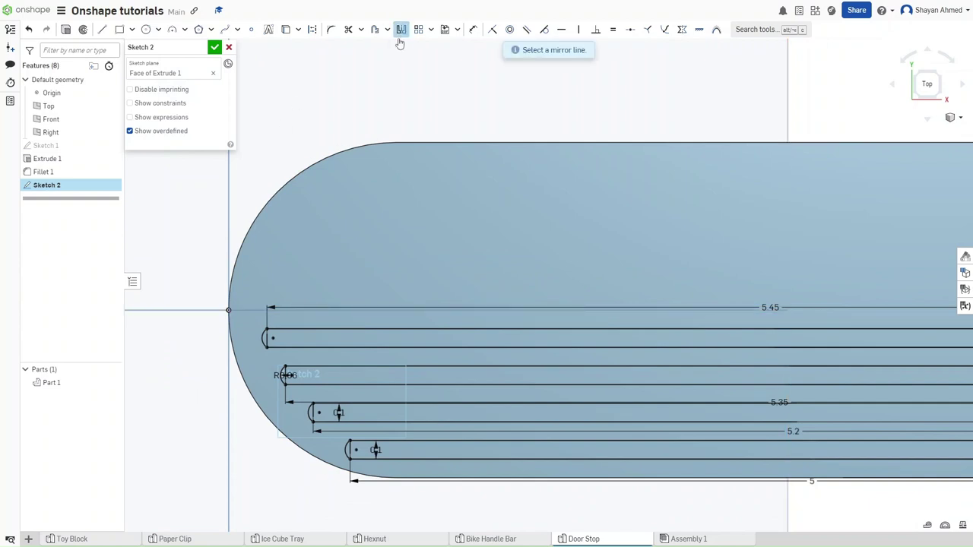
left_click(192, 311)
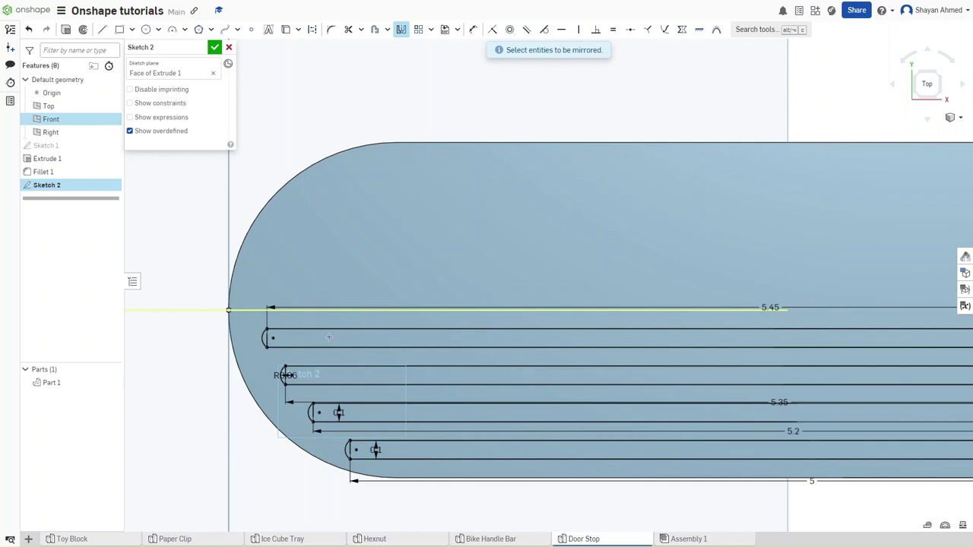
left_click(311, 329)
left_click(266, 334)
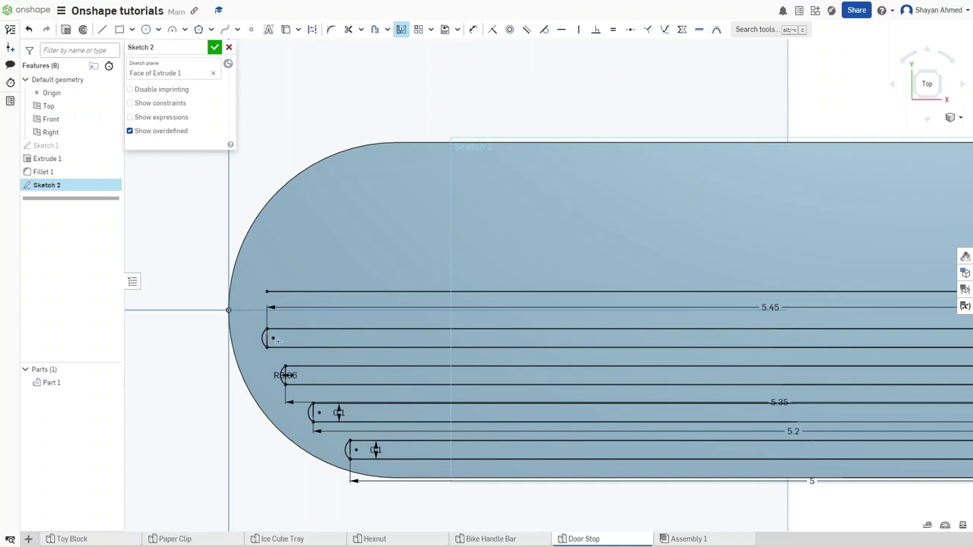
scroll(289, 348, "down", 3)
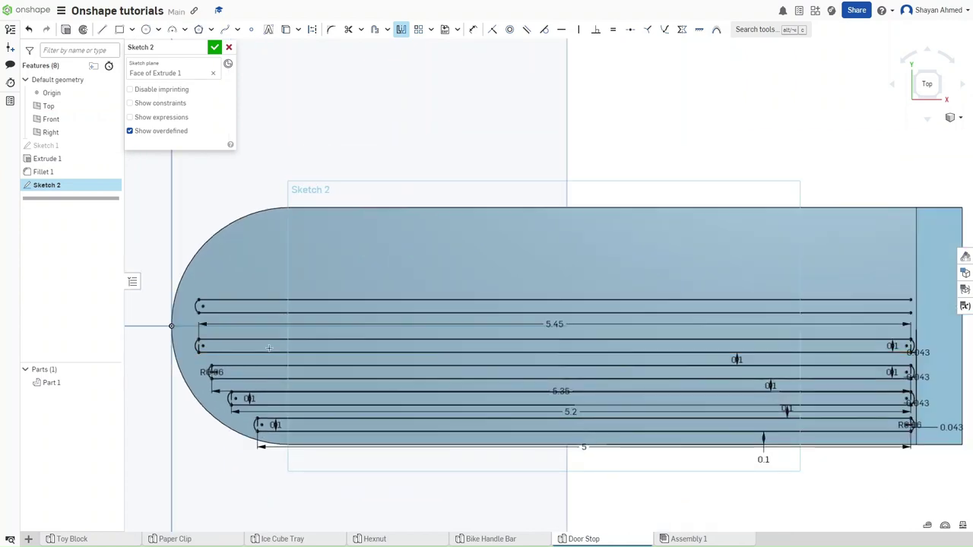
Mirror the remaining three slots' long edges and rounded-end arcs across the Front plane
scroll(212, 371, "up", 2)
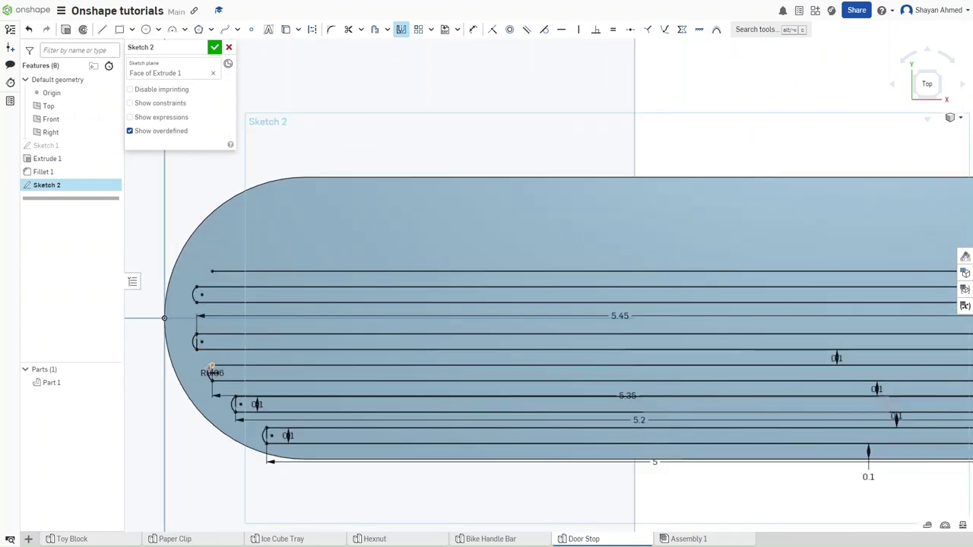
left_click(243, 380)
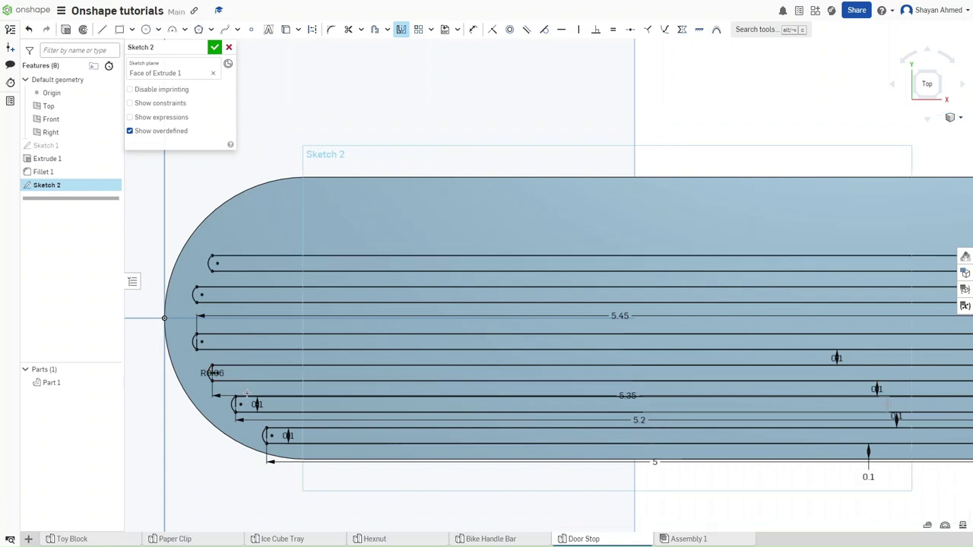
left_click(246, 396)
left_click(240, 412)
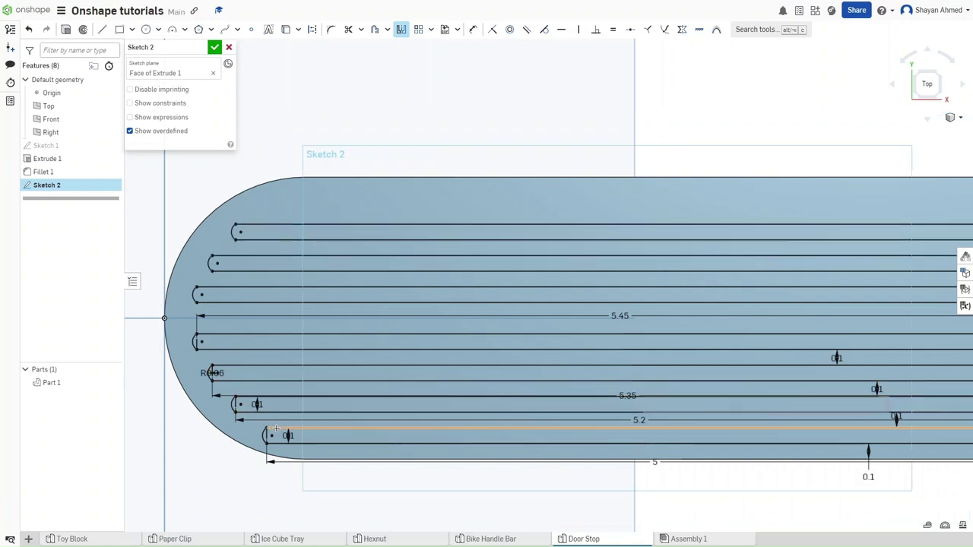
left_click(265, 429)
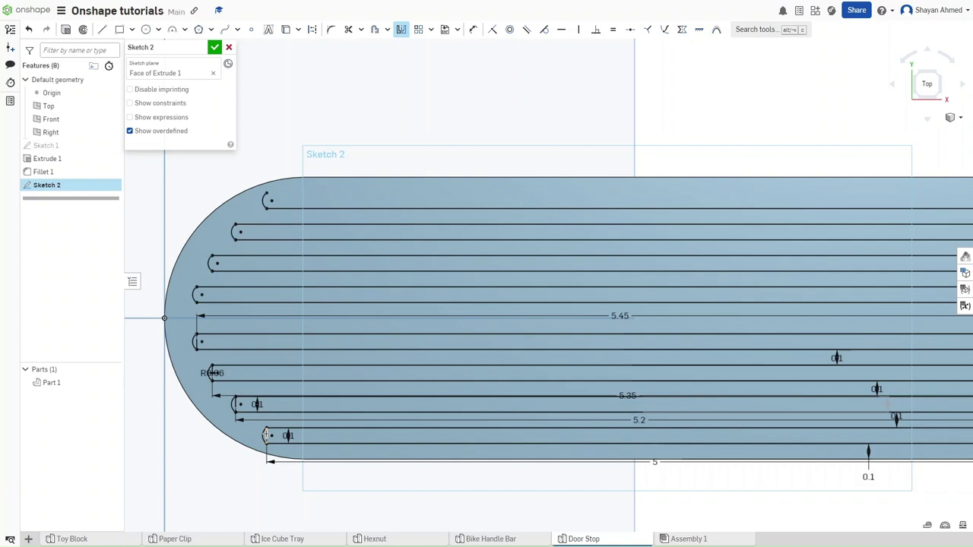
left_click(288, 444)
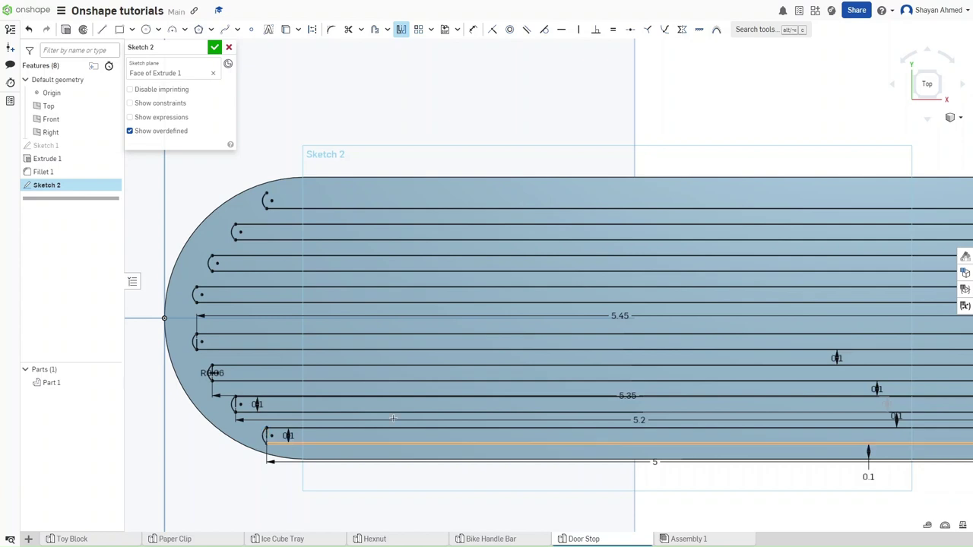
Mirror all four slots' thin-end arcs across the Front plane and finish the sketch
middle_click_drag(810, 388, 513, 391)
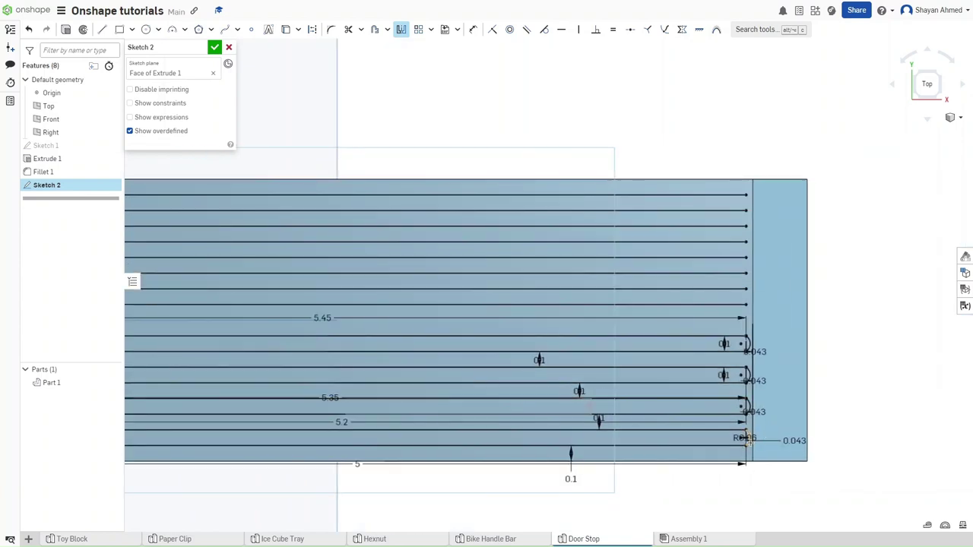
left_click(749, 342)
left_click(748, 368)
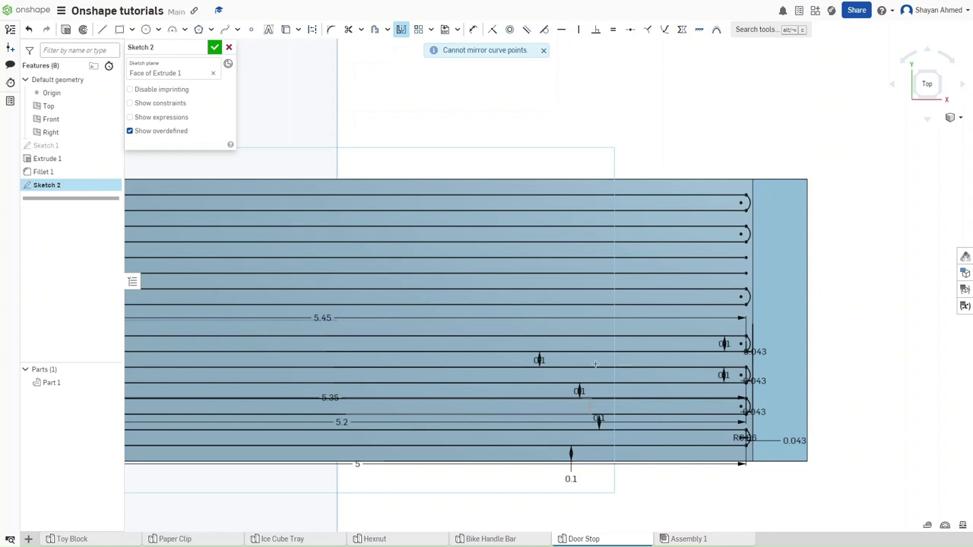
scroll(555, 368, "down", 1)
middle_click_drag(461, 361, 636, 373)
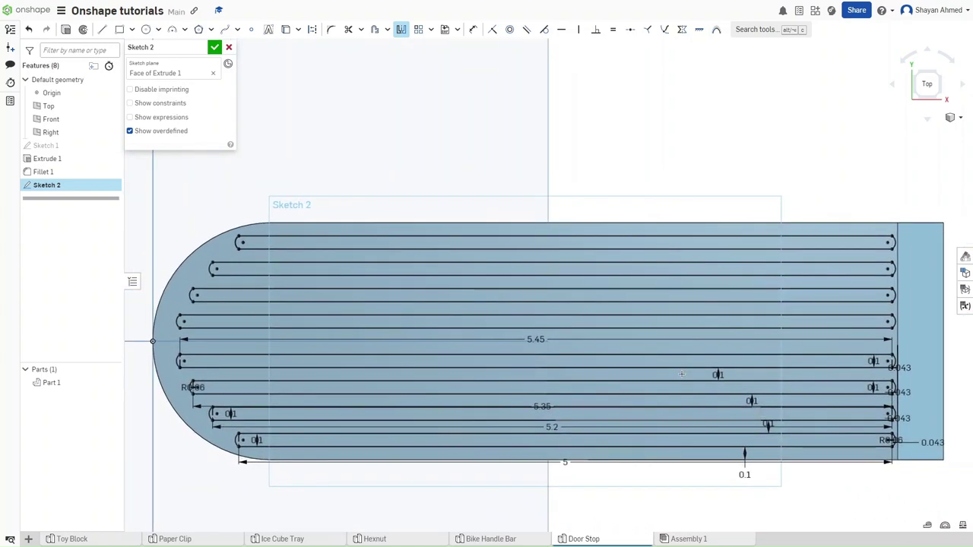
left_click(215, 47)
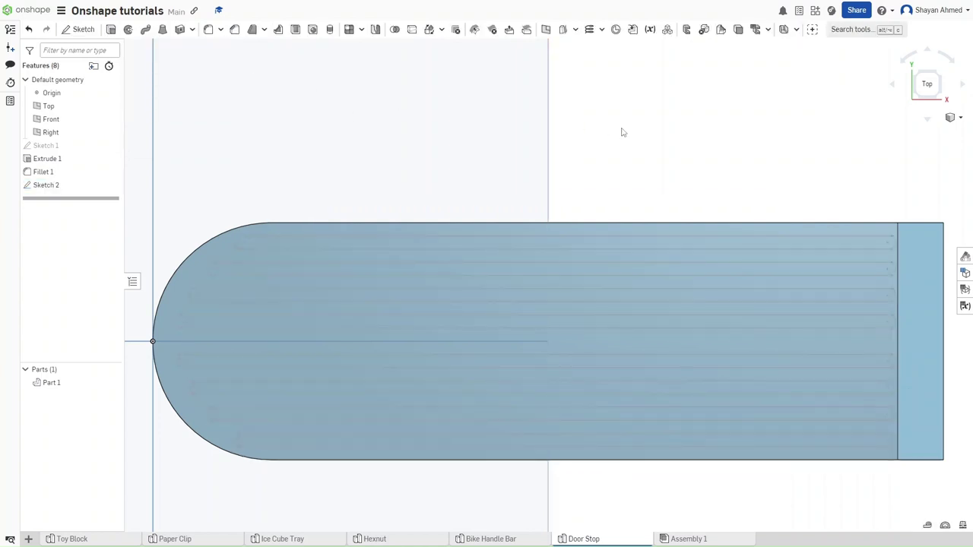
Extrude all eight slot profiles 0.05 in as ribs added to the door stop's sloping top face
key("shift+e")
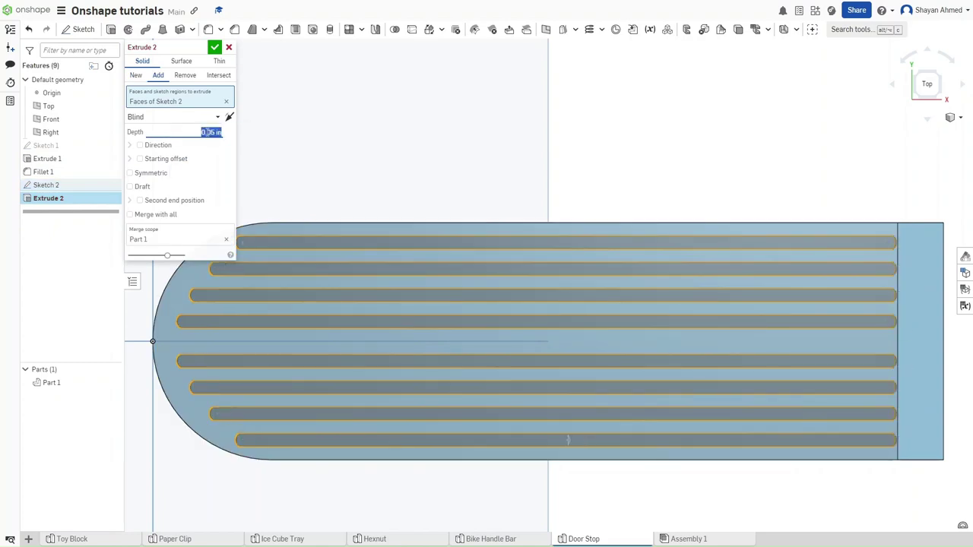
key("Return")
Fillet the top faces of all eight grip ribs with a 0.05 in radius
right_click_drag(213, 130, 212, 84)
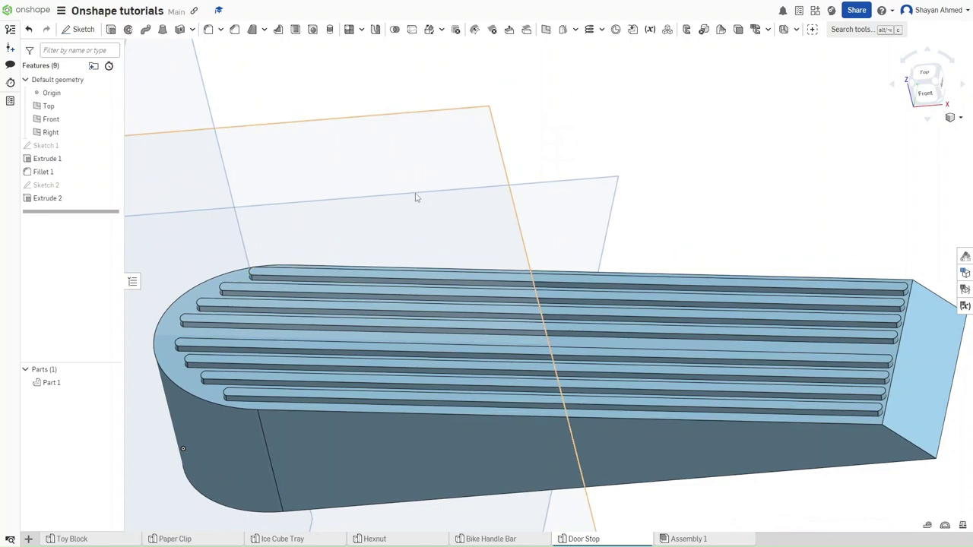
key("shift+f")
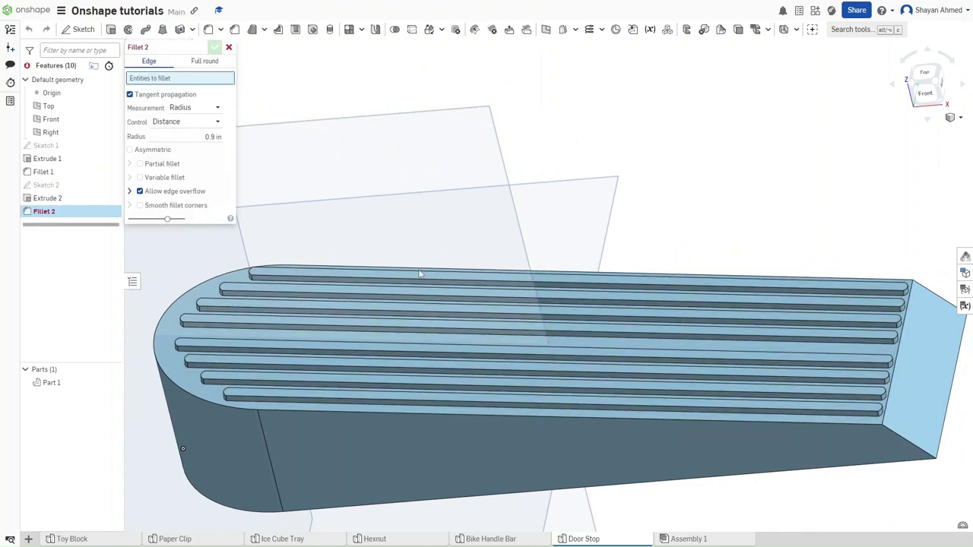
scroll(418, 275, "up", 3)
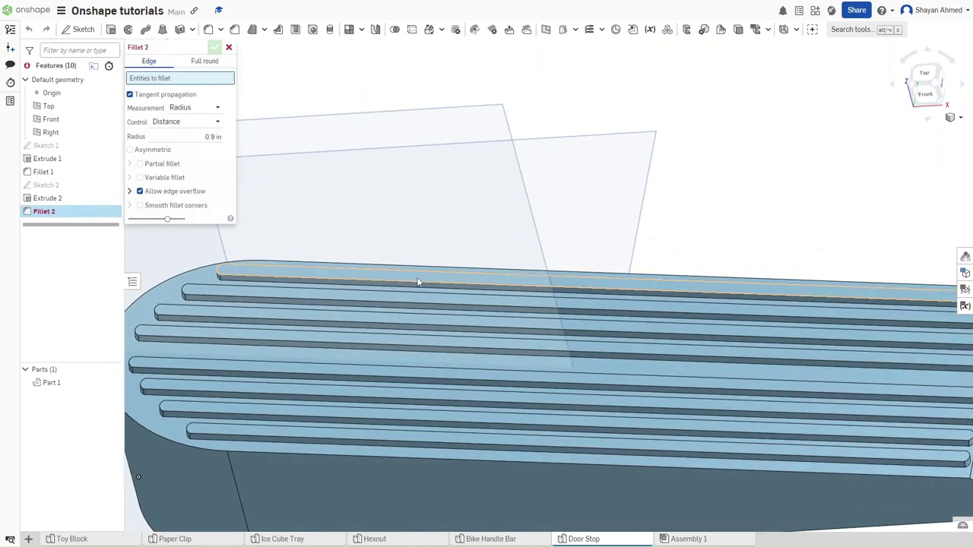
left_click(418, 282)
left_click(418, 297)
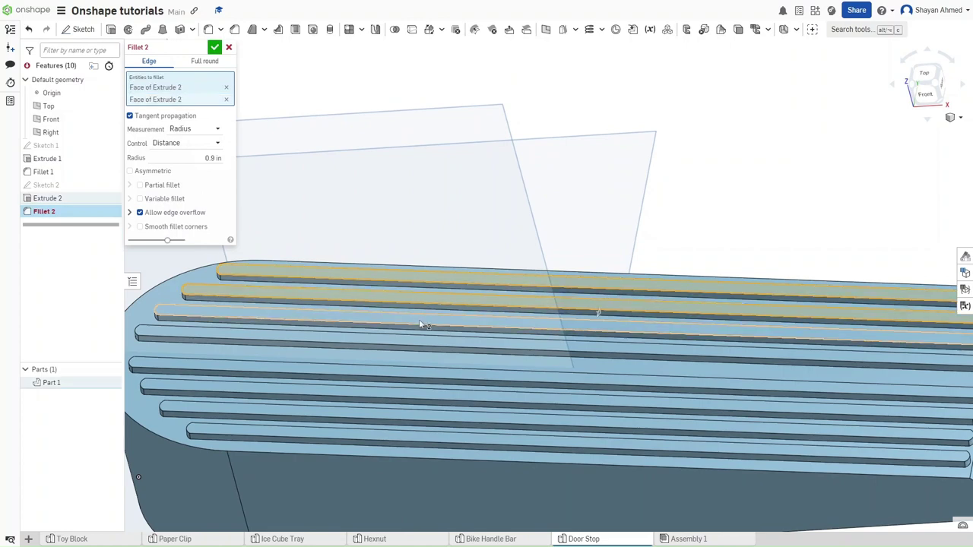
left_click(420, 325)
left_click(429, 348)
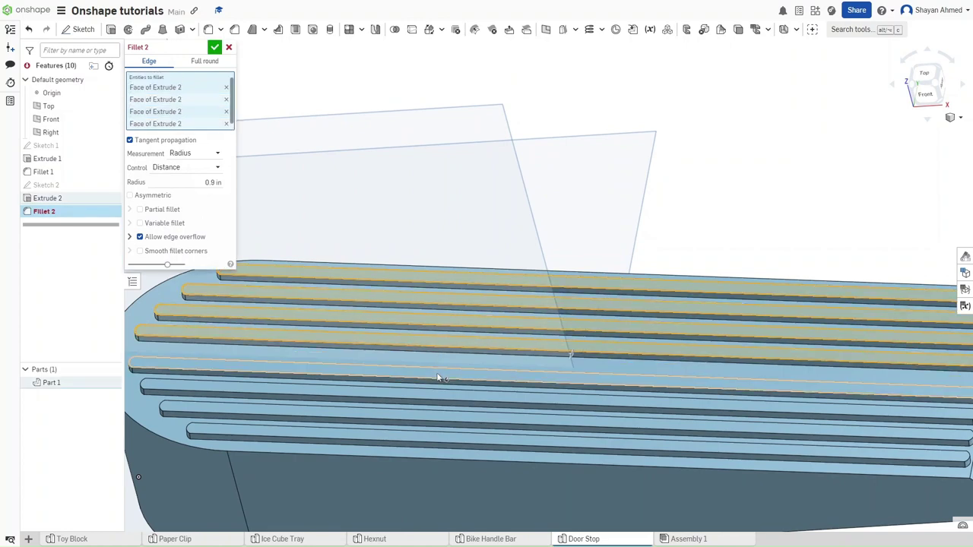
left_click(440, 380)
left_click(461, 419)
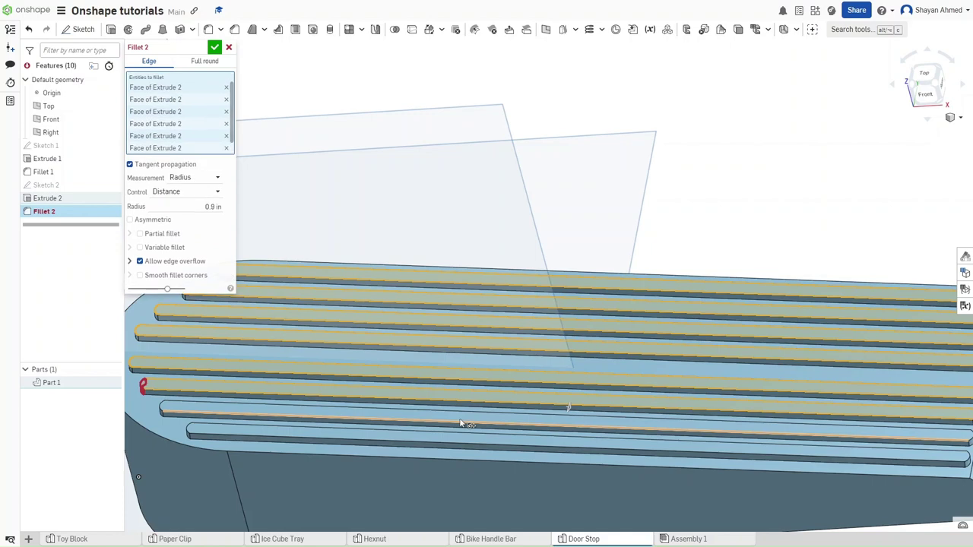
left_click(463, 423)
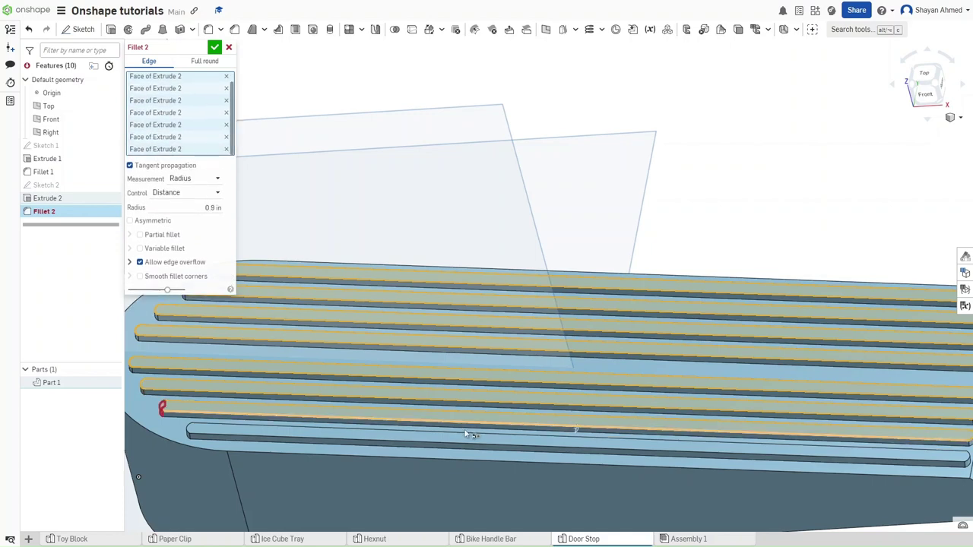
left_click(466, 435)
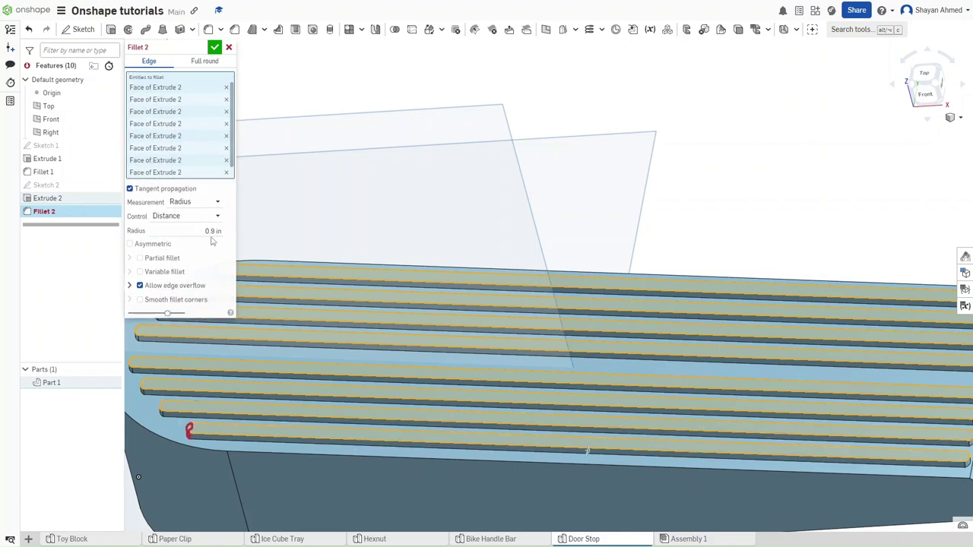
left_click(214, 231)
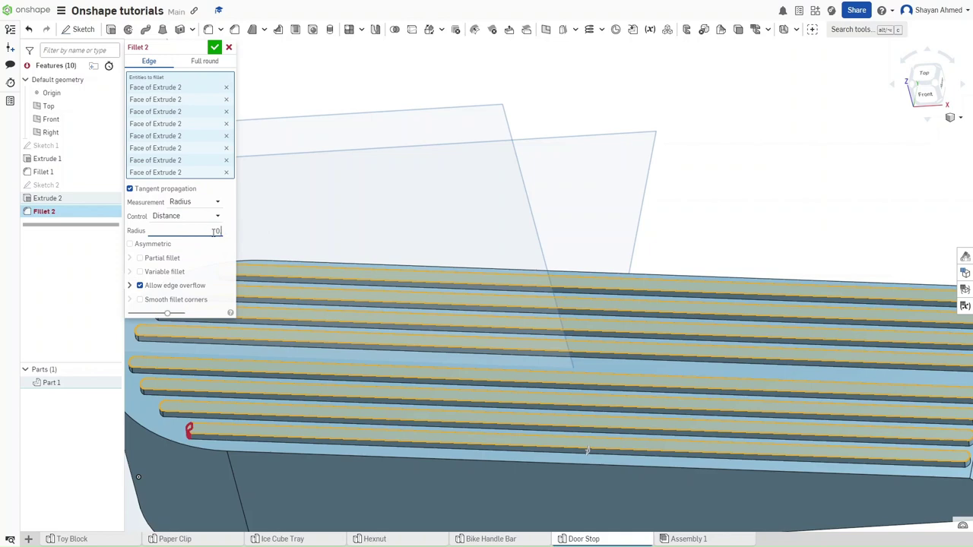
key("Return")
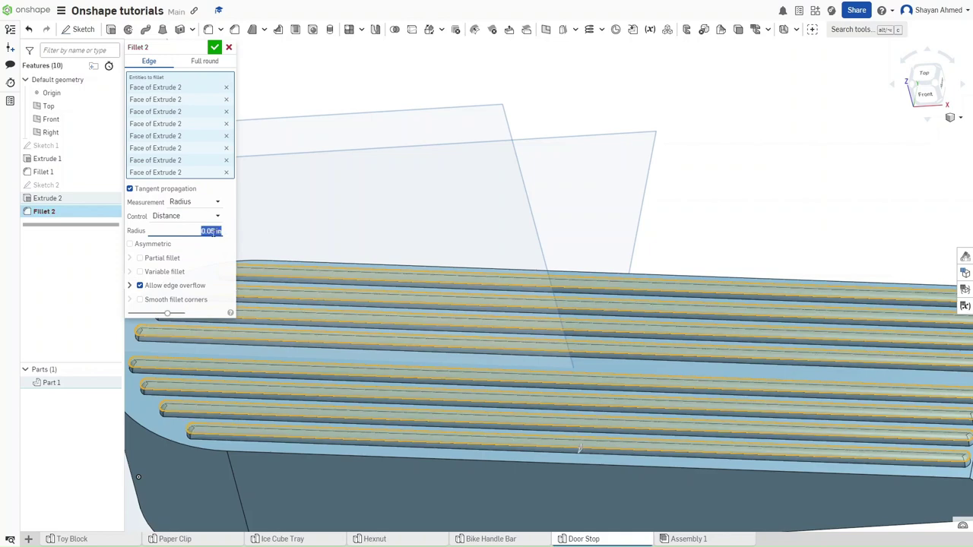
key("Return")
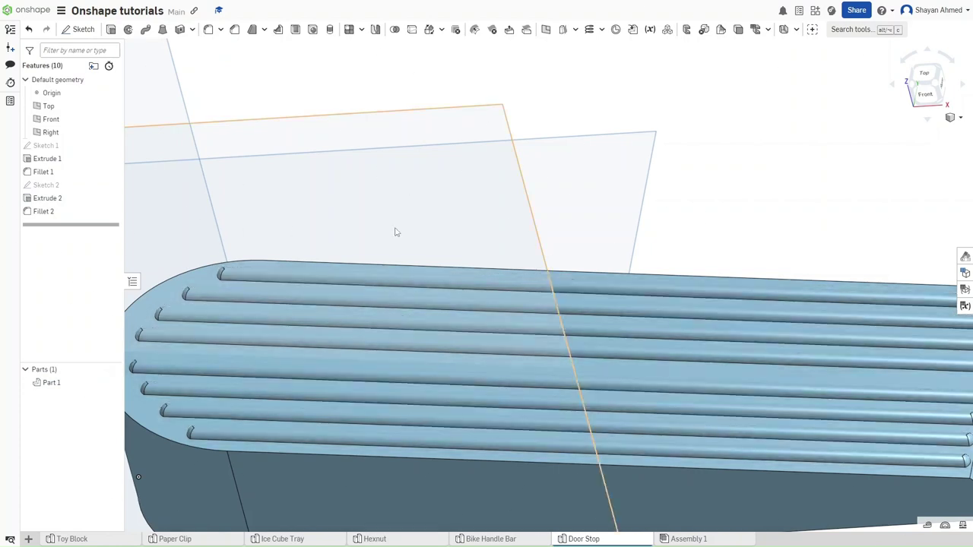
Hide the Top, Front and Right reference planes around the door stop
scroll(735, 233, "down", 2)
right_click_drag(734, 233, 727, 245)
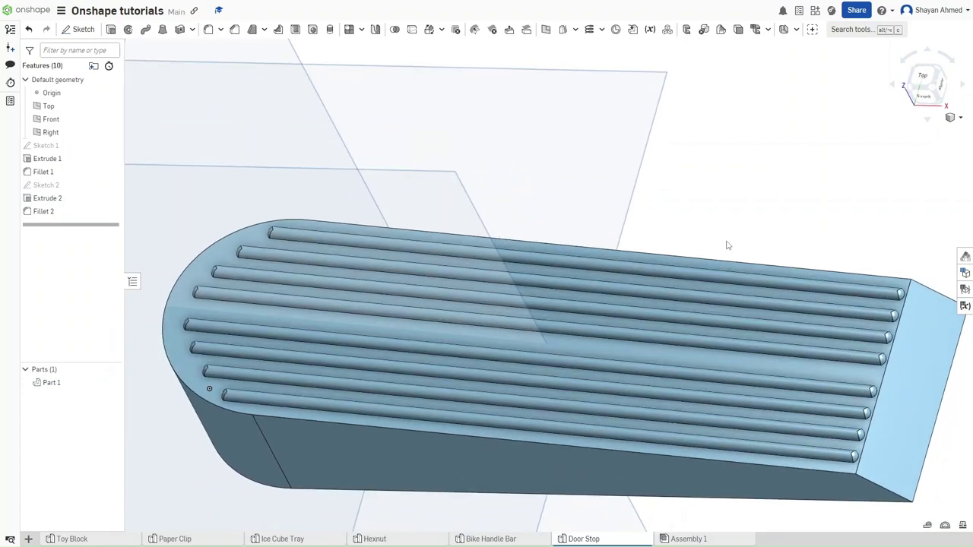
scroll(678, 282, "up", 5)
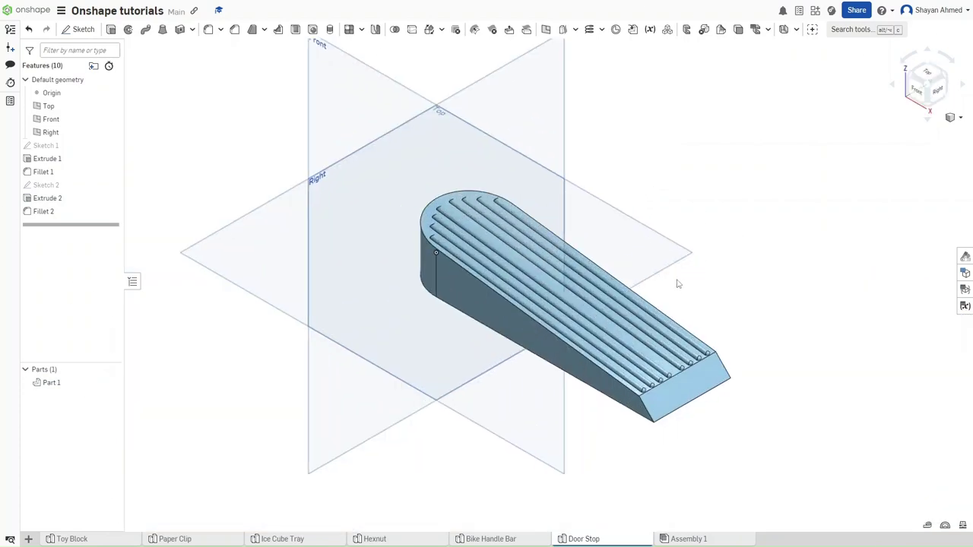
scroll(723, 316, "up", 3)
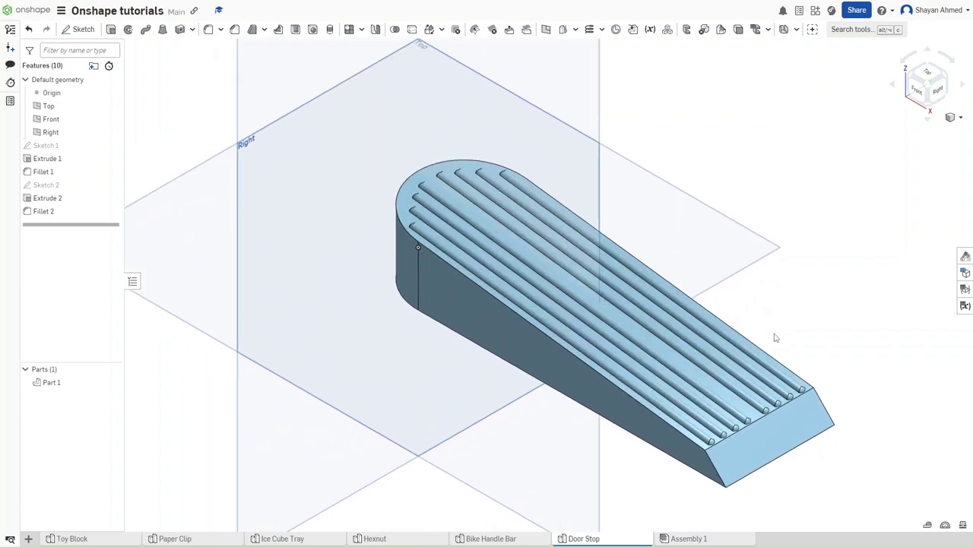
key("p")
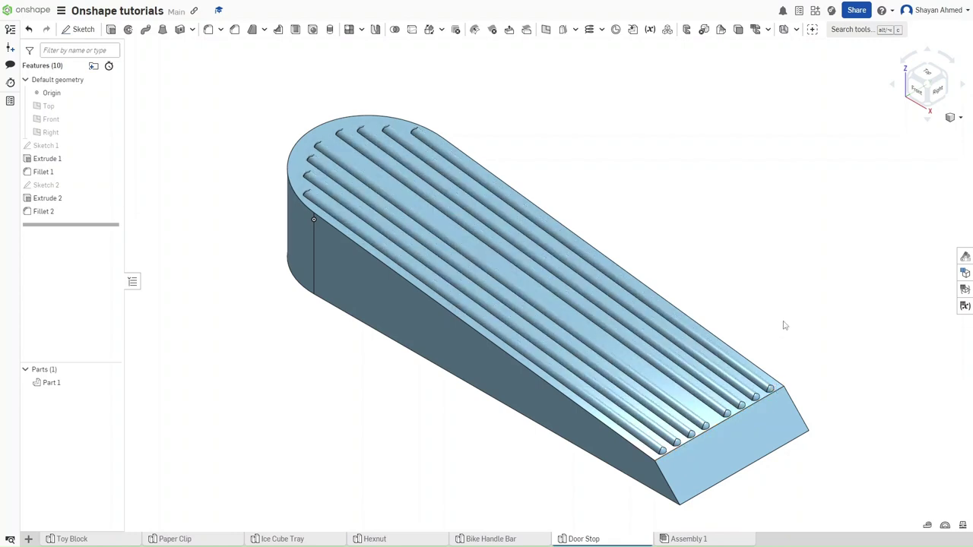
Fillet the thin-end face's upper and two side edges and the sloping top face's tangent outer edge with a 0.05 in radius
key("shift+f")
left_click(789, 392)
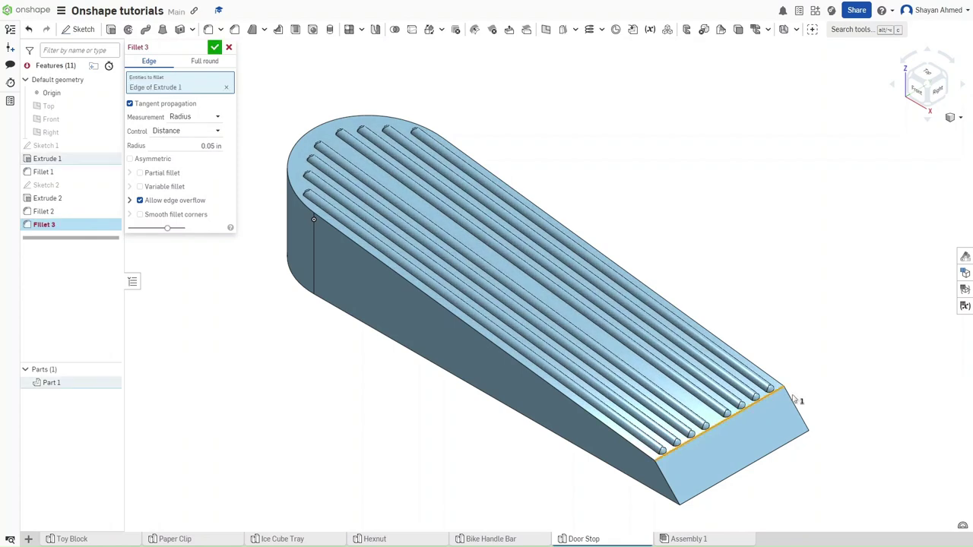
left_click(798, 406)
left_click(660, 474)
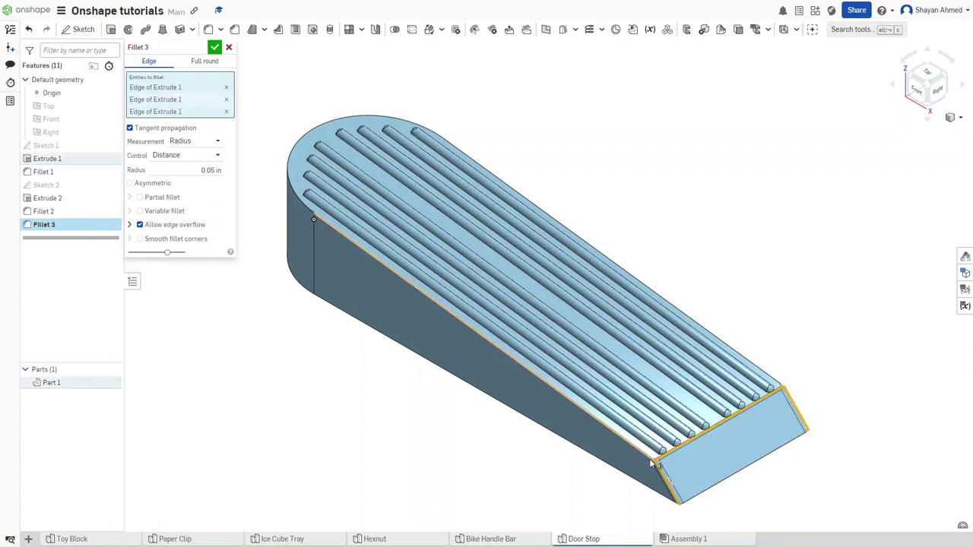
left_click(652, 464)
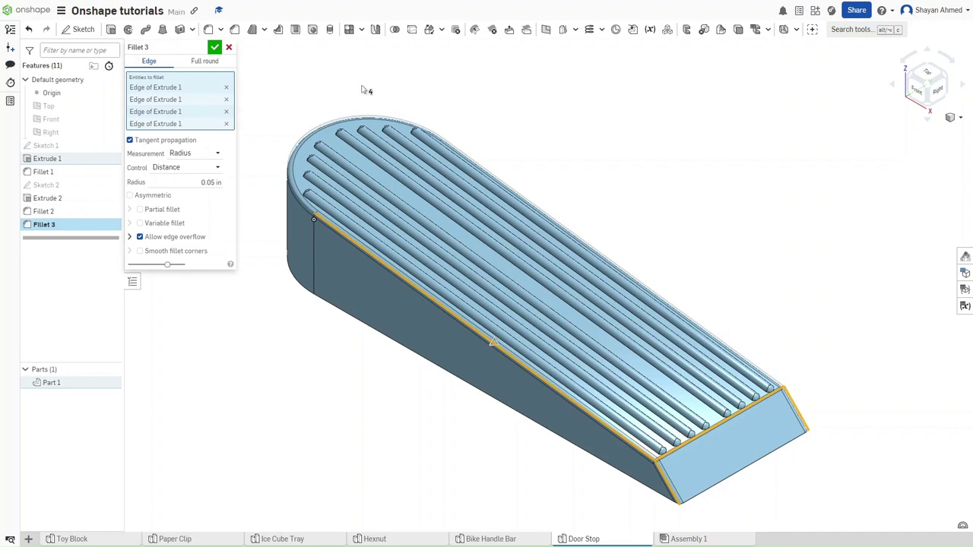
right_click_drag(606, 163, 648, 192)
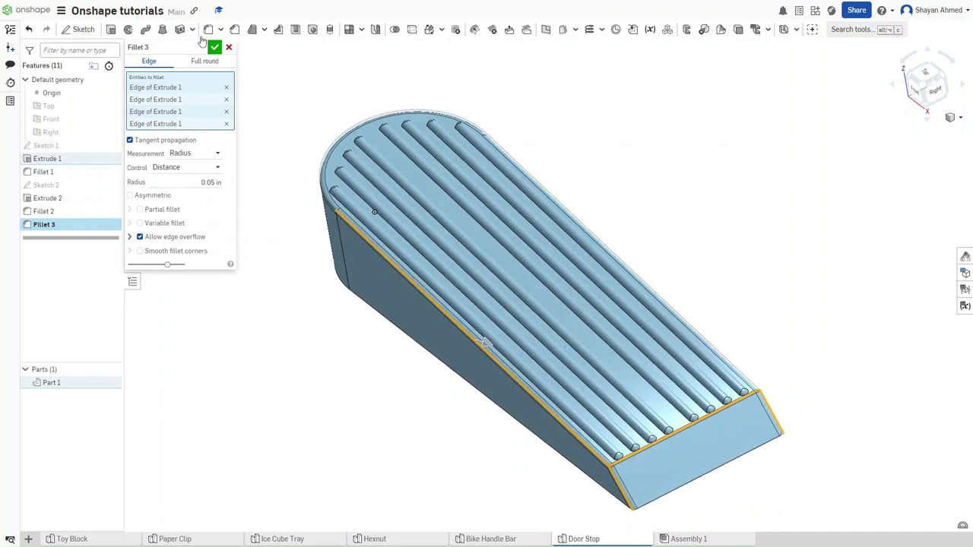
left_click(215, 47)
right_click_drag(273, 152, 286, 149)
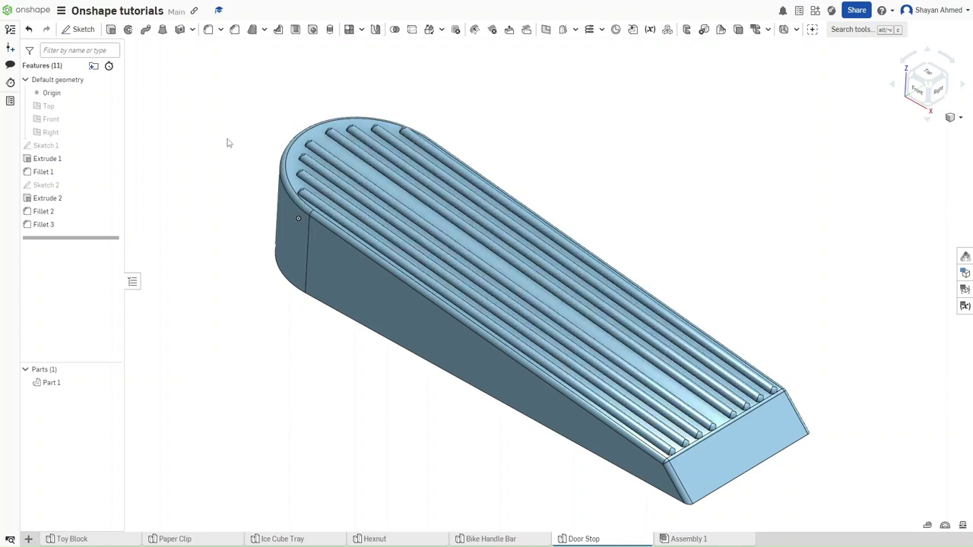